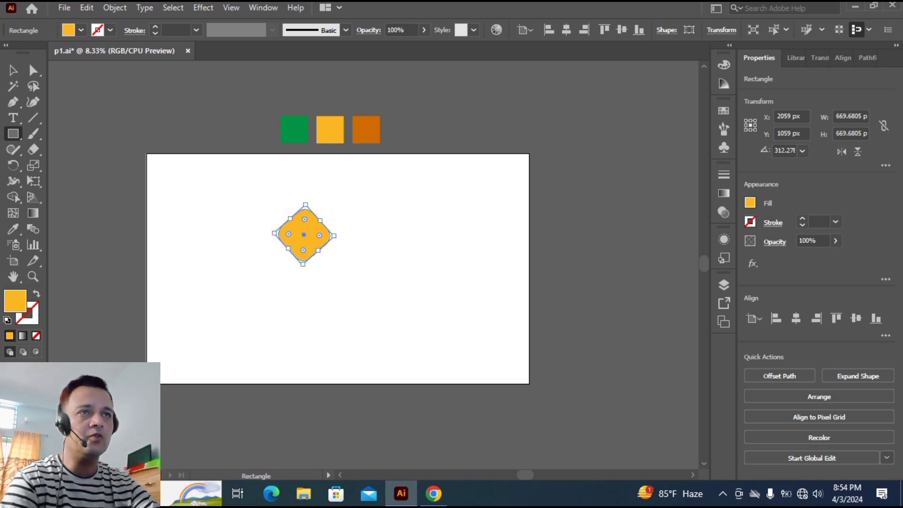
# Move the yellow rounded diamond to the upper-left area of the artboard
pyautogui.click(13, 70)
pyautogui.click(212, 202)
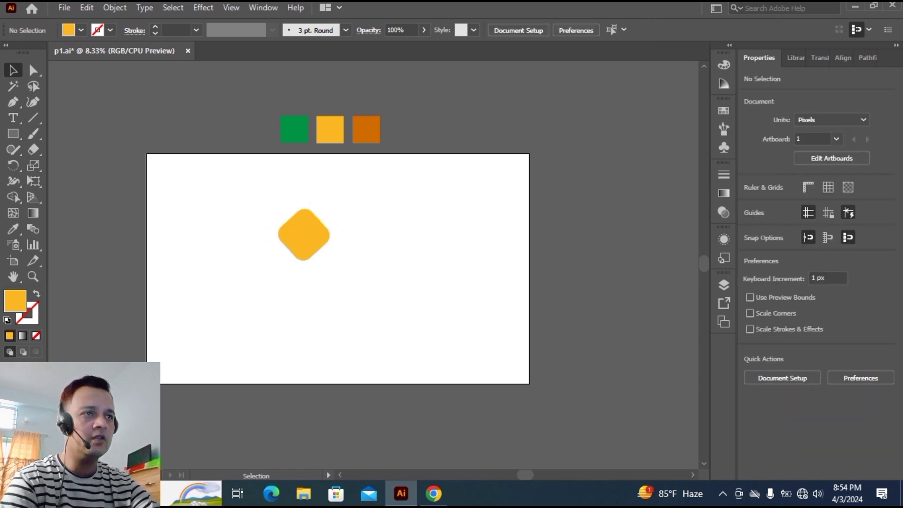
pyautogui.moveTo(304, 234); pyautogui.dragTo(213, 195)
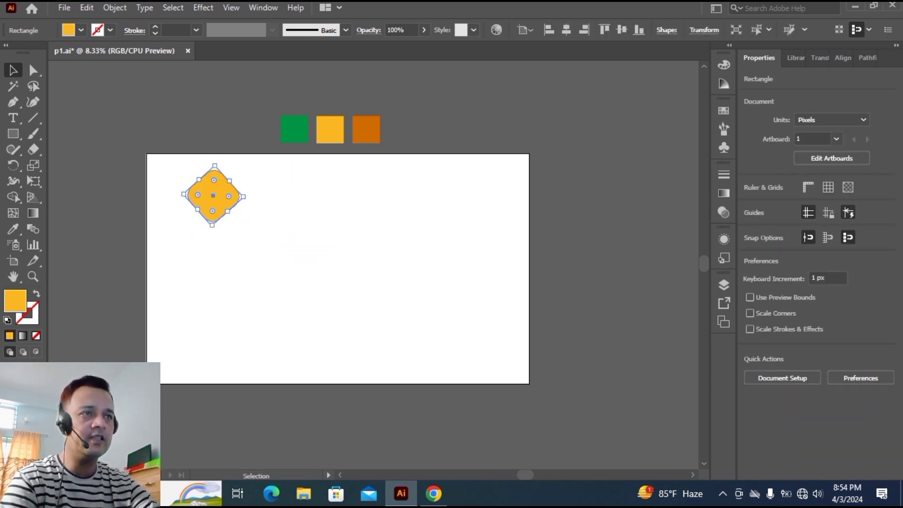
pyautogui.click(263, 263)
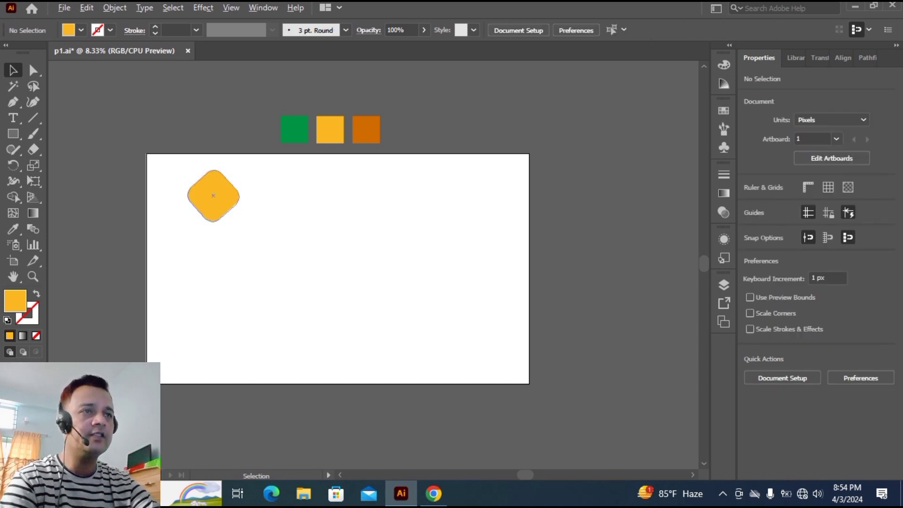
# Duplicate the diamond horizontally edge to edge, repeating the copy until a row of six touching diamonds is formed
pyautogui.moveTo(213, 195); pyautogui.dragTo(265, 196)
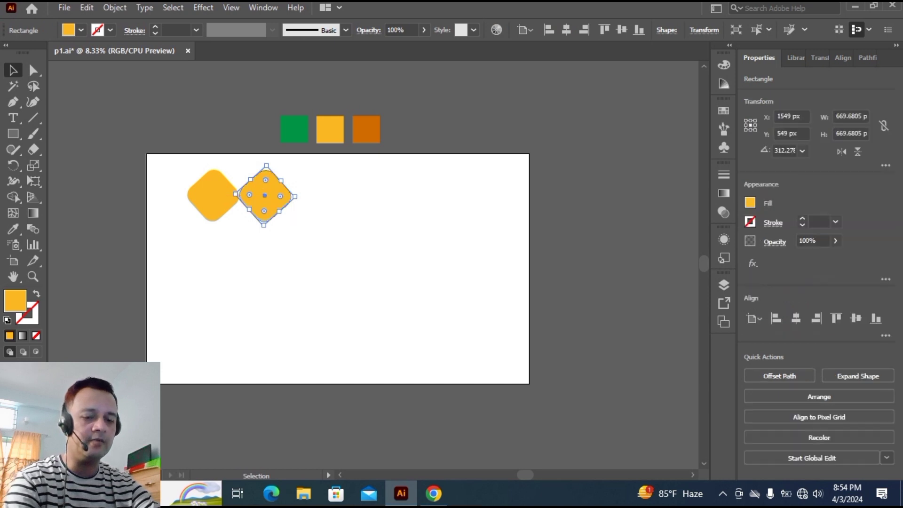
pyautogui.hotkey('ctrl', 'd')
pyautogui.hotkey('ctrl', 'd')
pyautogui.hotkey('ctrl', 'd')
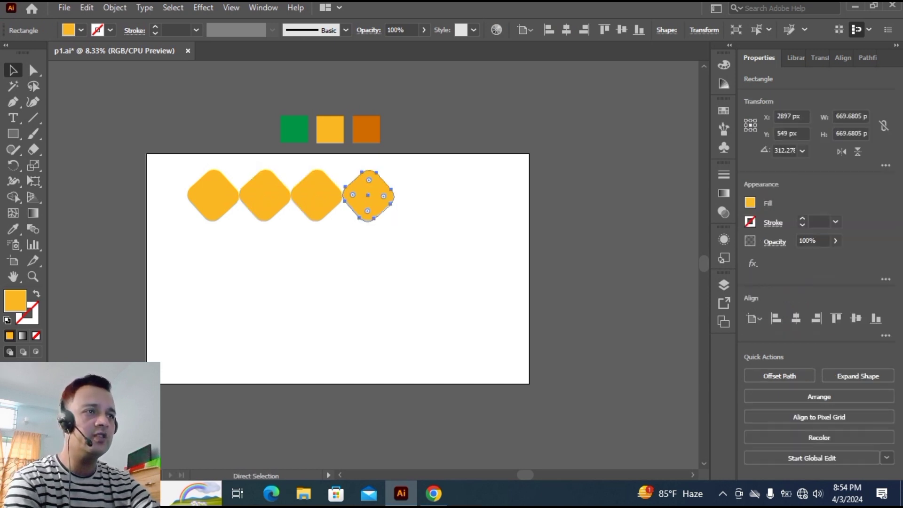
pyautogui.hotkey('ctrl', 'd')
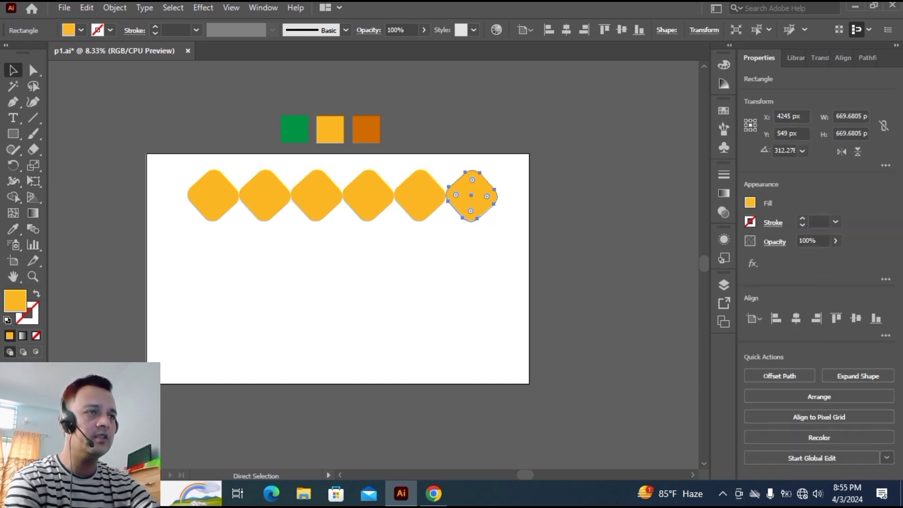
# Group the six diamonds and place a copy of the row beneath, staggered half a diamond to the right
pyautogui.click(151, 174)
pyautogui.moveTo(151, 175); pyautogui.dragTo(529, 255)
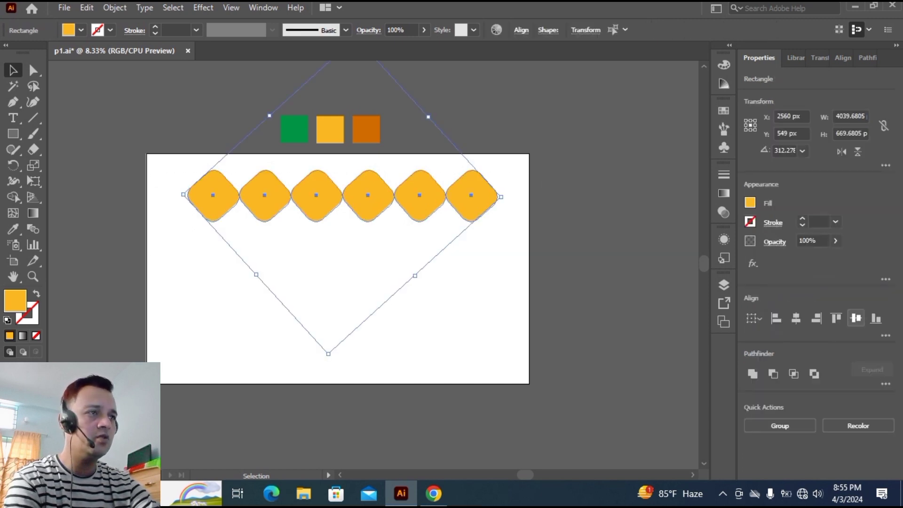
pyautogui.hotkey('ctrl', 'g')
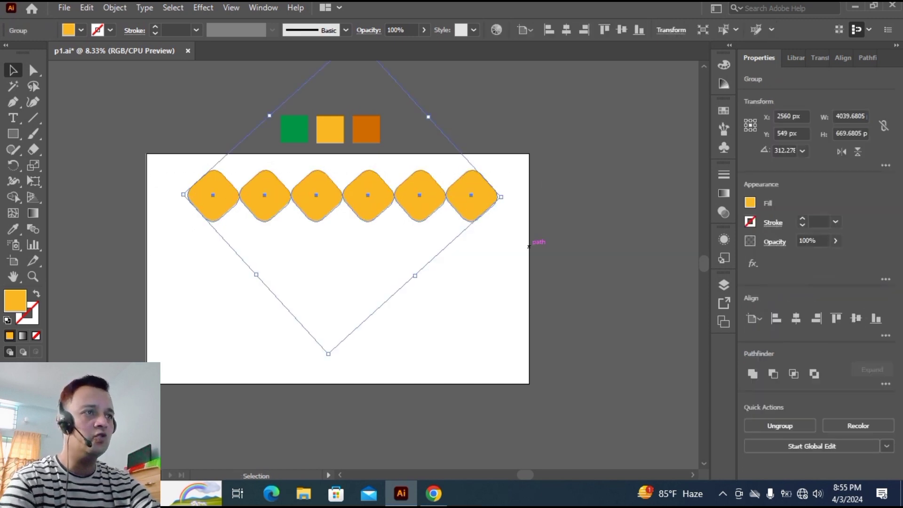
pyautogui.moveTo(497, 196); pyautogui.dragTo(524, 236)
pyautogui.click(203, 286)
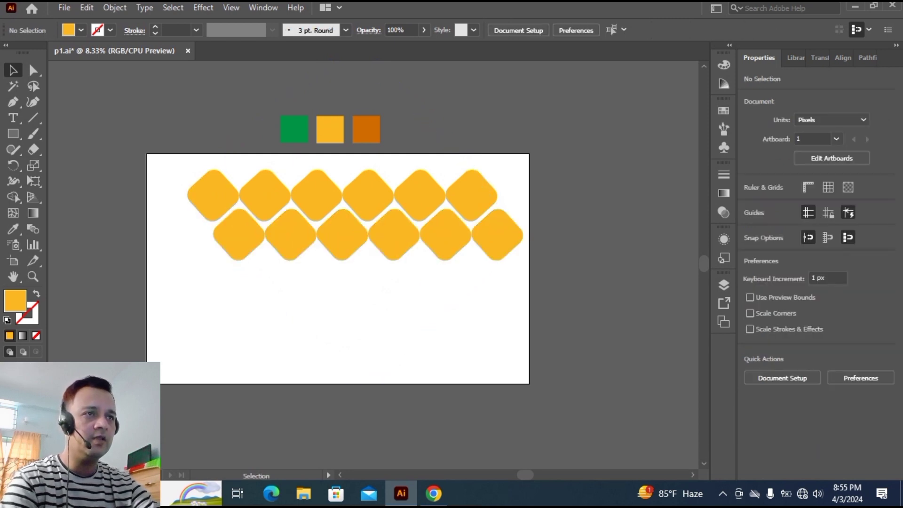
# Group the two staggered rows and copy the group downward repeatedly to build a pattern of eight rows
pyautogui.moveTo(184, 183); pyautogui.dragTo(530, 266)
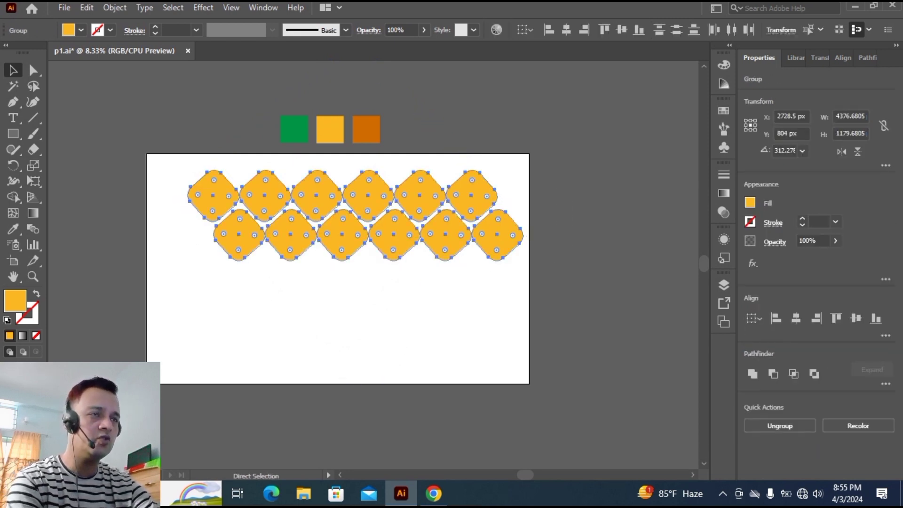
pyautogui.hotkey('ctrl', 'g')
pyautogui.click(548, 287)
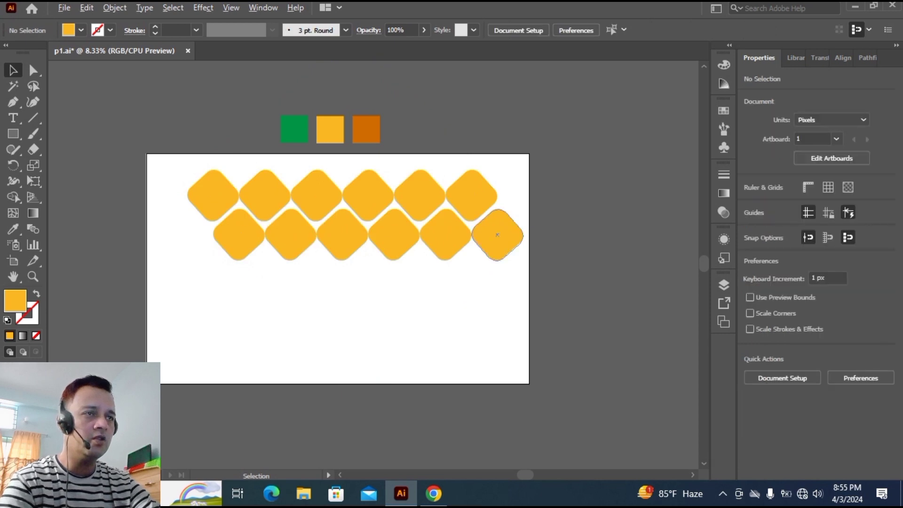
pyautogui.moveTo(497, 234); pyautogui.dragTo(498, 316)
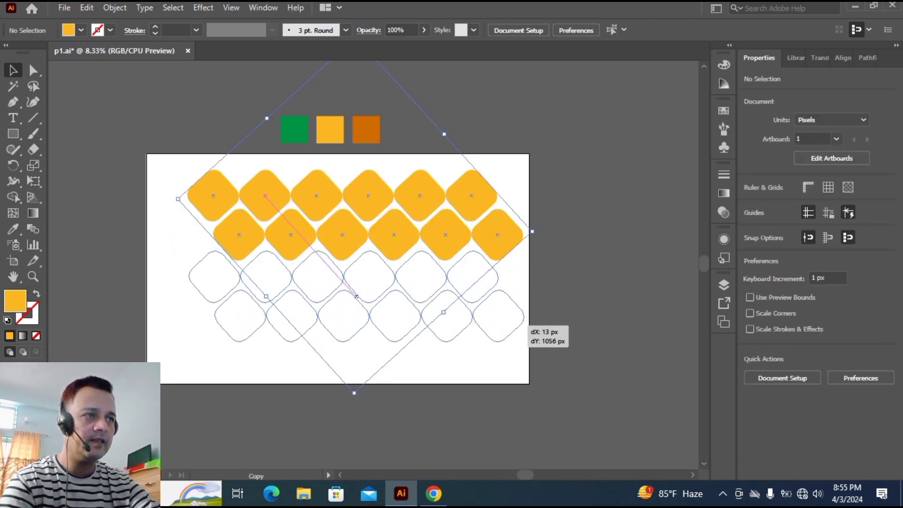
pyautogui.moveTo(357, 297); pyautogui.dragTo(355, 294)
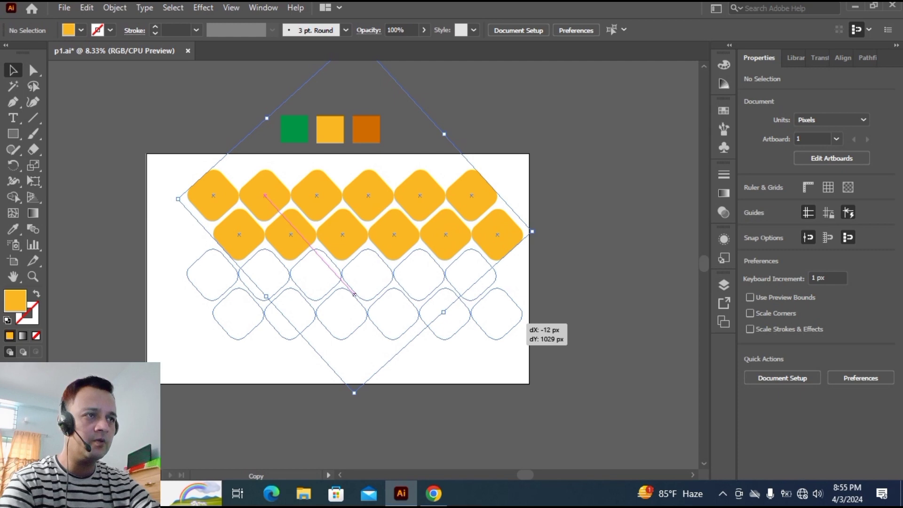
pyautogui.moveTo(355, 294); pyautogui.dragTo(355, 294)
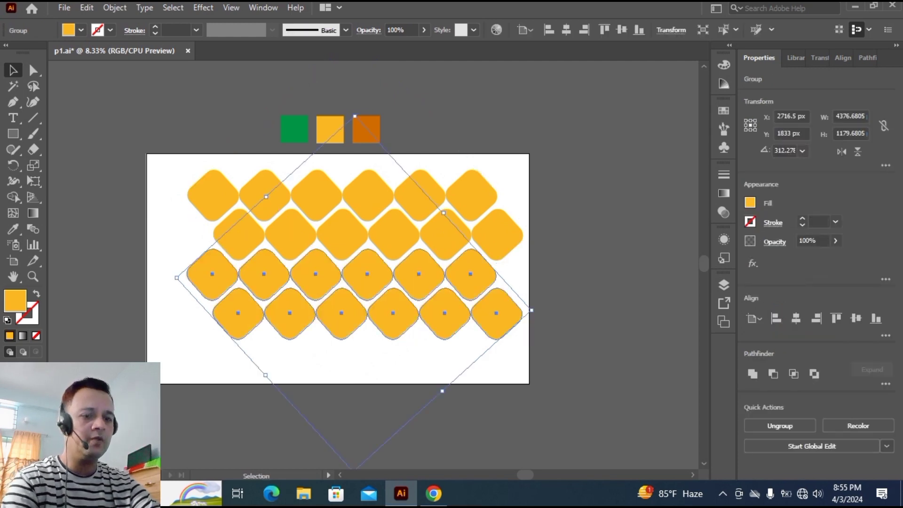
pyautogui.hotkey('ctrl', 'd')
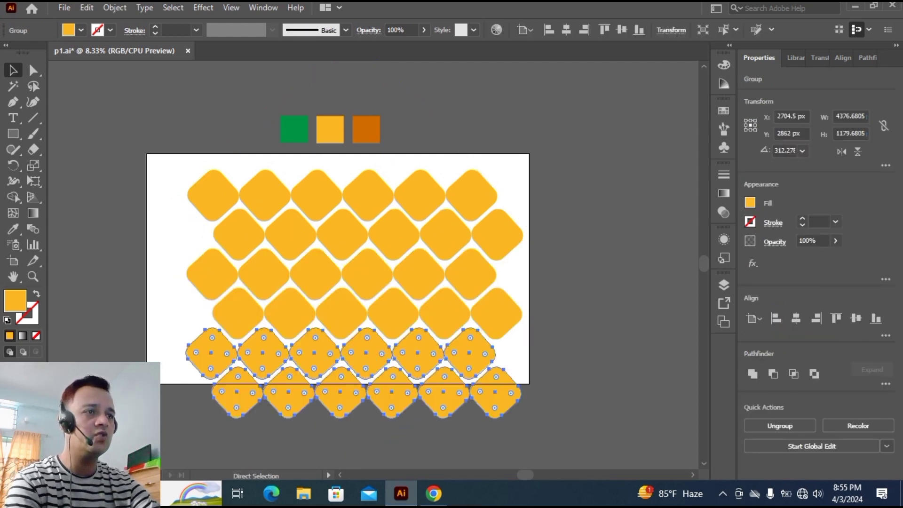
pyautogui.hotkey('ctrl', 'd')
# Select all eight rows of diamonds and combine them into a single group
pyautogui.scroll(-3, 337, 264)
pyautogui.hotkey('ctrl', 'shift', 'a')
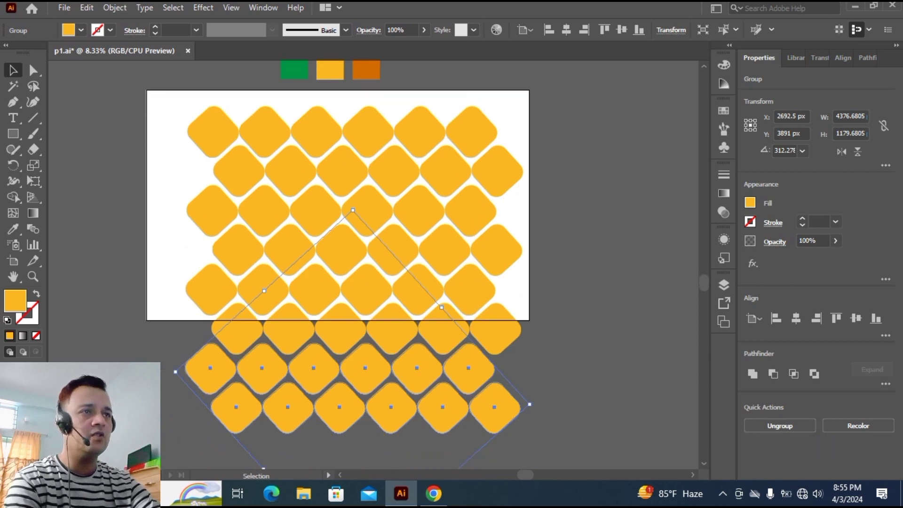
pyautogui.moveTo(162, 120); pyautogui.dragTo(536, 353)
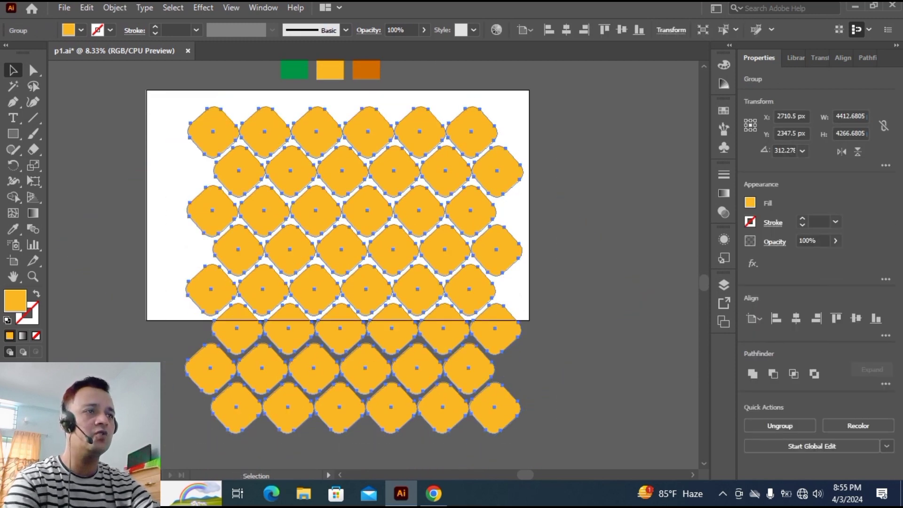
pyautogui.hotkey('ctrl', 'shift', 'a')
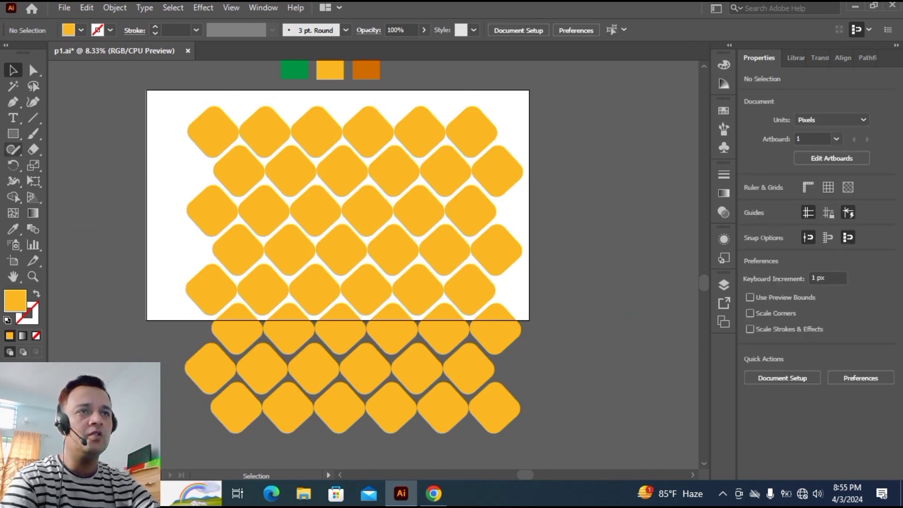
# Draw an upright ellipse about 2989 px wide and 4035 px high over the diamond pattern
pyautogui.click(13, 134)
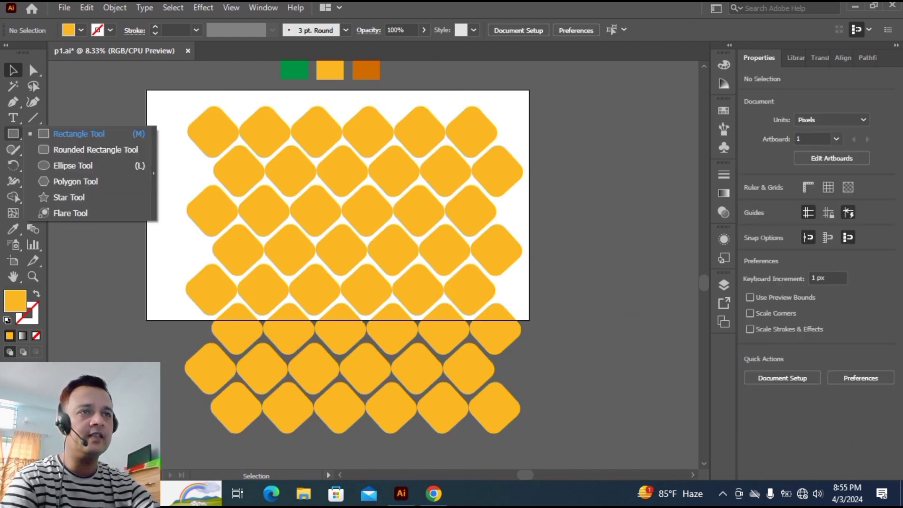
pyautogui.click(73, 165)
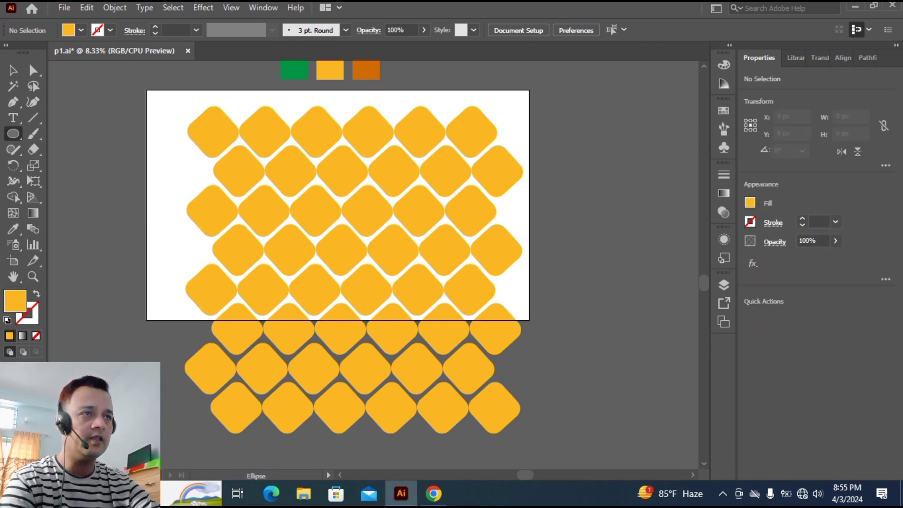
pyautogui.moveTo(246, 133); pyautogui.dragTo(474, 444)
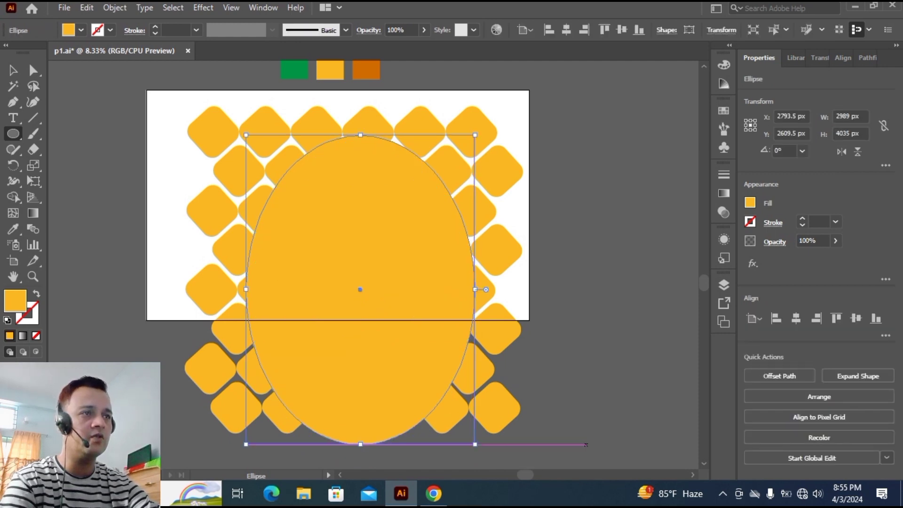
# Fill the ellipse with the dark orange sampled from the reference square above the artboard
pyautogui.scroll(4, 360, 392)
pyautogui.click(13, 229)
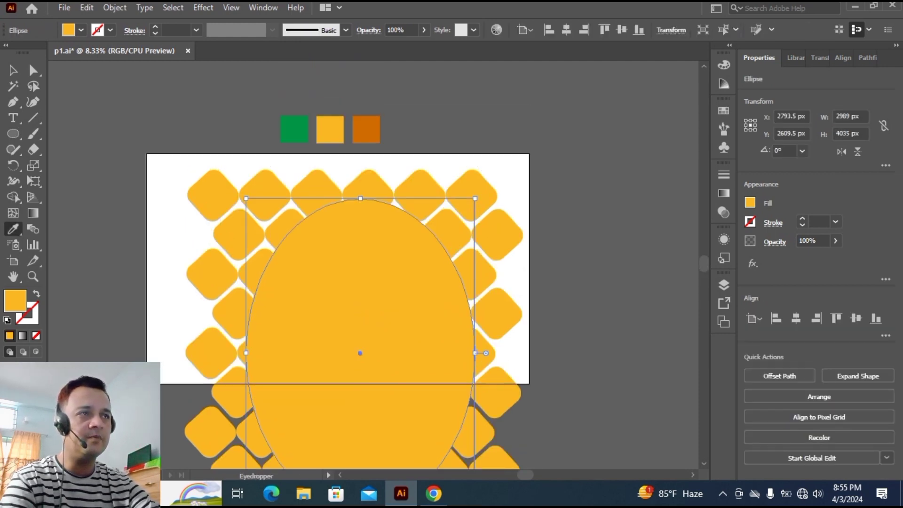
pyautogui.click(366, 130)
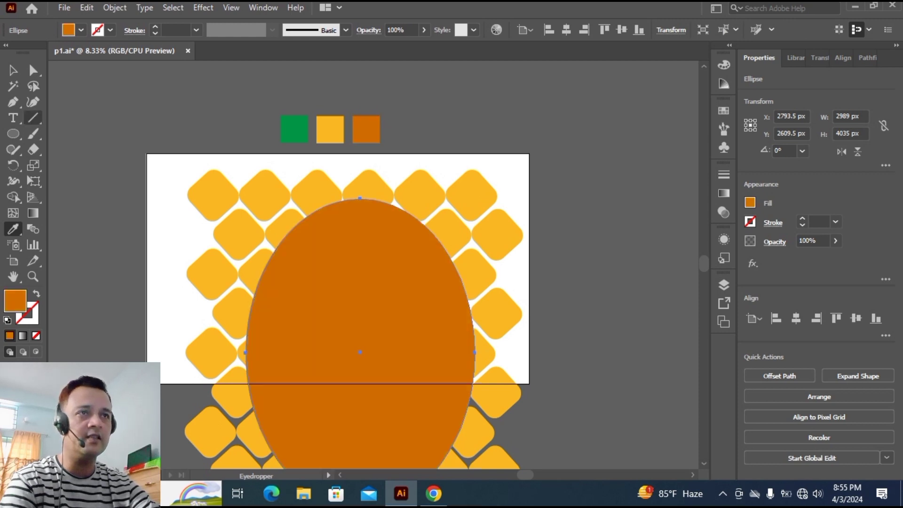
pyautogui.click(13, 69)
pyautogui.click(555, 221)
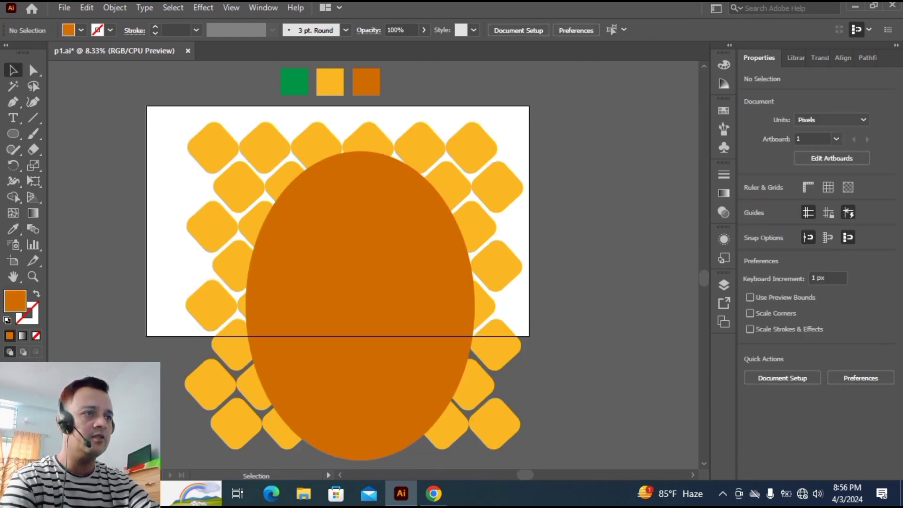
# Place a copy of the orange ellipse to the right of the artboard and shift the original slightly up and right over the pattern
pyautogui.scroll(-3, 507, 245)
pyautogui.moveTo(407, 274); pyautogui.dragTo(705, 211)
pyautogui.click(536, 263)
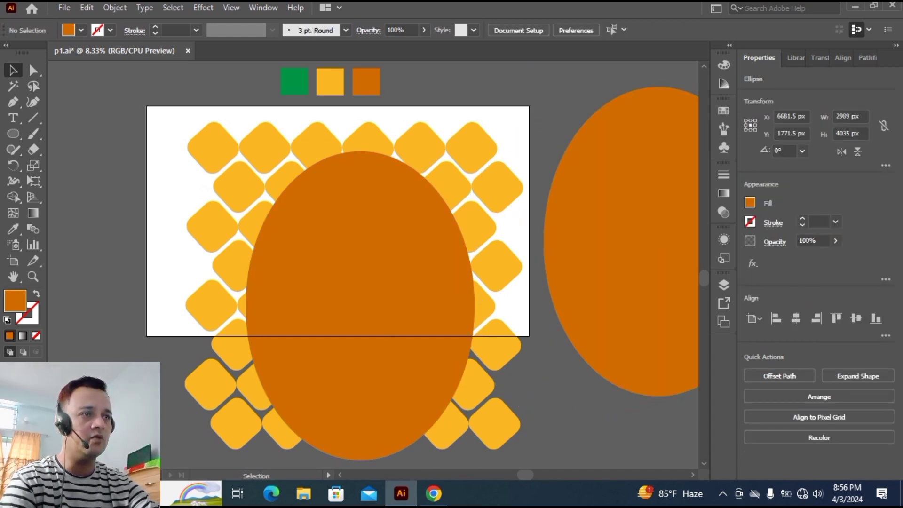
pyautogui.moveTo(360, 305); pyautogui.dragTo(366, 296)
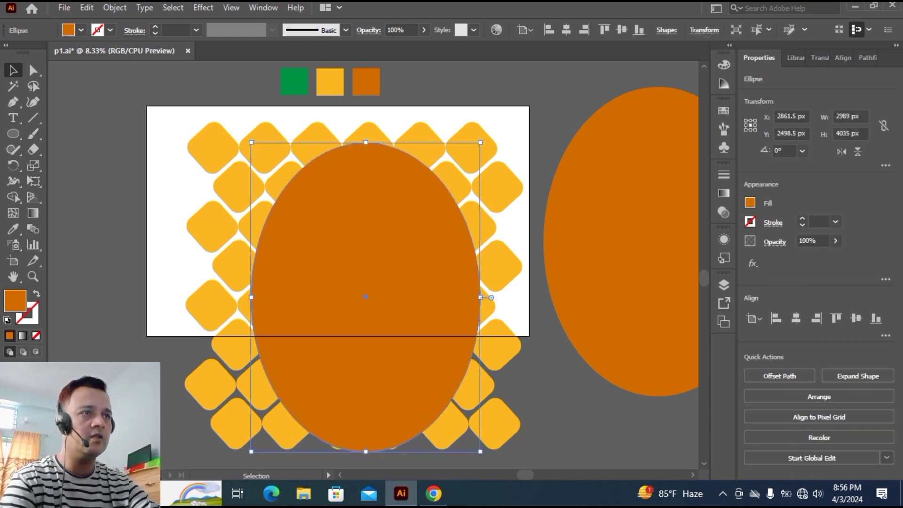
pyautogui.click(537, 235)
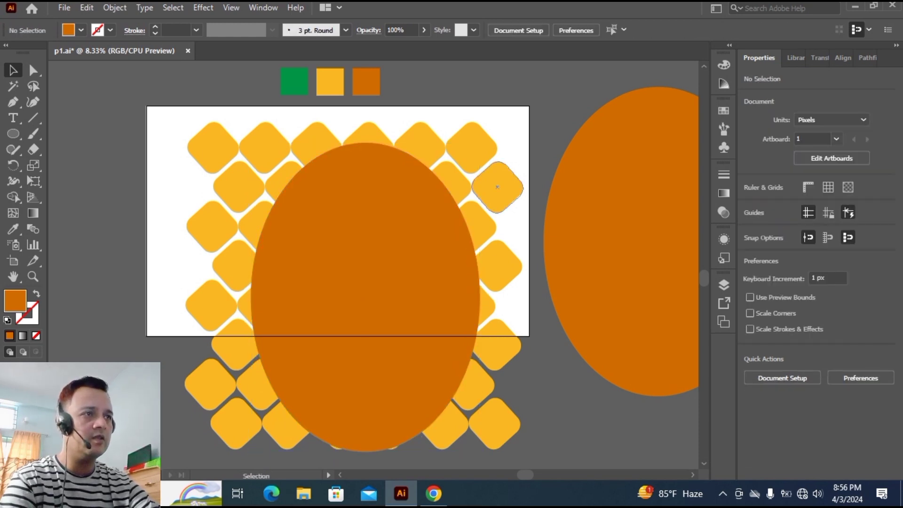
# Shift the diamond pattern group down behind the ellipse to about X 2695.5 px, Y 2440.5 px
pyautogui.click(497, 187)
pyautogui.press('Down')
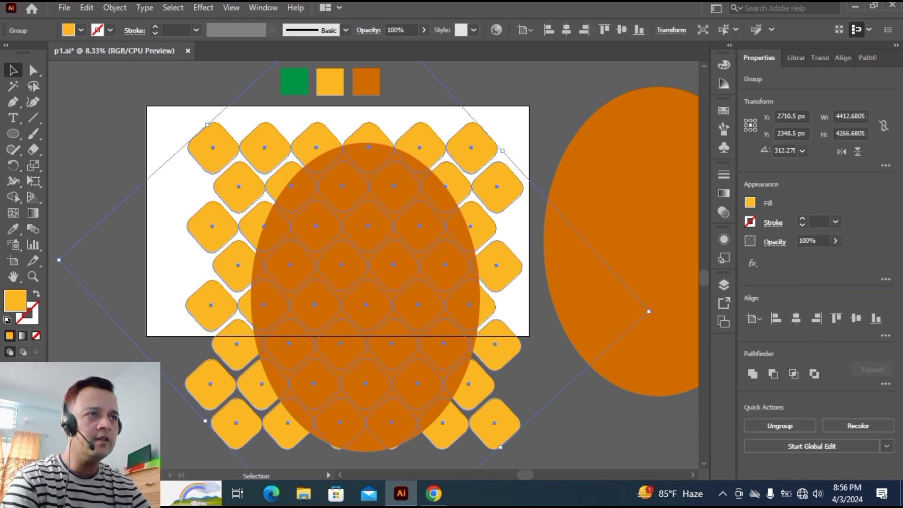
pyautogui.press('Down')
pyautogui.press('Down')
pyautogui.press('Down')
pyautogui.press('Down')
pyautogui.press('Down')
pyautogui.press('Down')
pyautogui.press('Down')
pyautogui.press('Down')
pyautogui.press('Down')
pyautogui.press('Down')
pyautogui.press('Down')
pyautogui.press('Down')
pyautogui.press('Down')
pyautogui.press('Down')
pyautogui.press('Down')
pyautogui.press('Down')
pyautogui.press('Down')
pyautogui.press('Down')
pyautogui.press('Down')
pyautogui.press('Down')
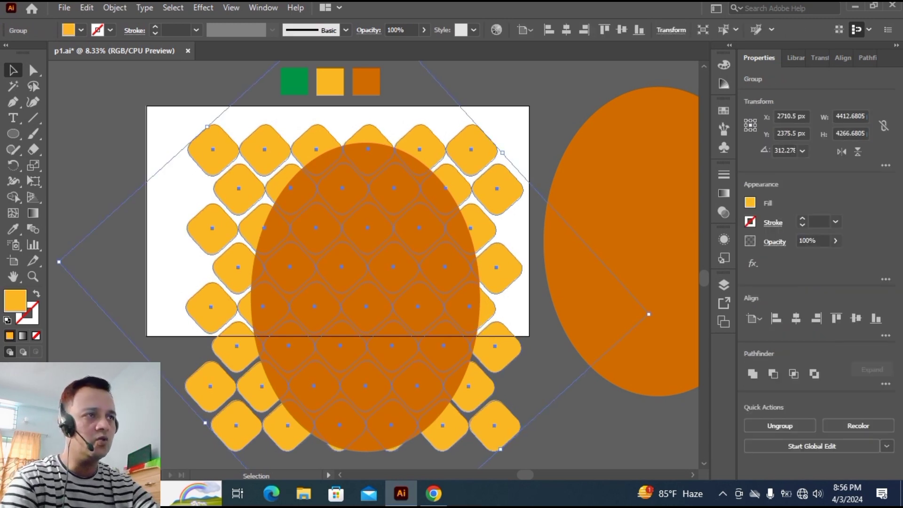
pyautogui.moveTo(353, 290); pyautogui.dragTo(353, 293)
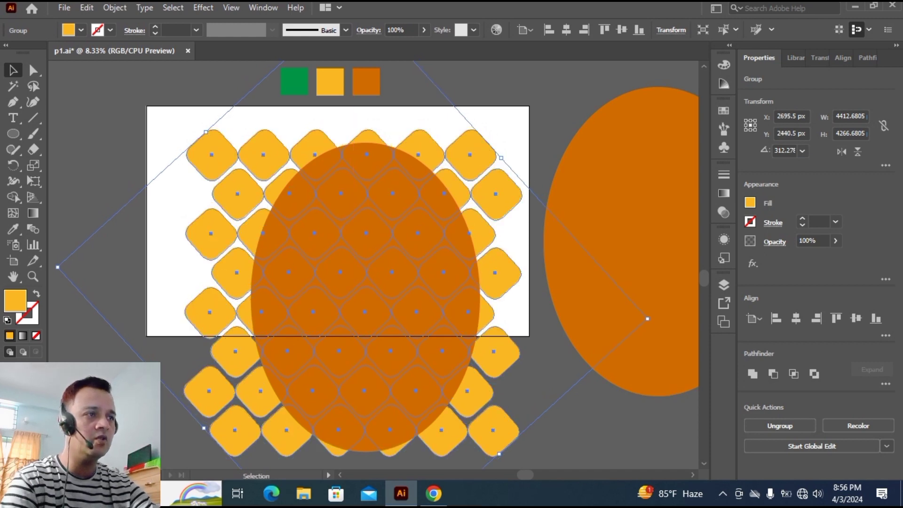
pyautogui.hotkey('ctrl', 'shift', 'a')
# Clip the diamond pattern to the ellipse over it with a clipping mask
pyautogui.moveTo(129, 164); pyautogui.dragTo(379, 362)
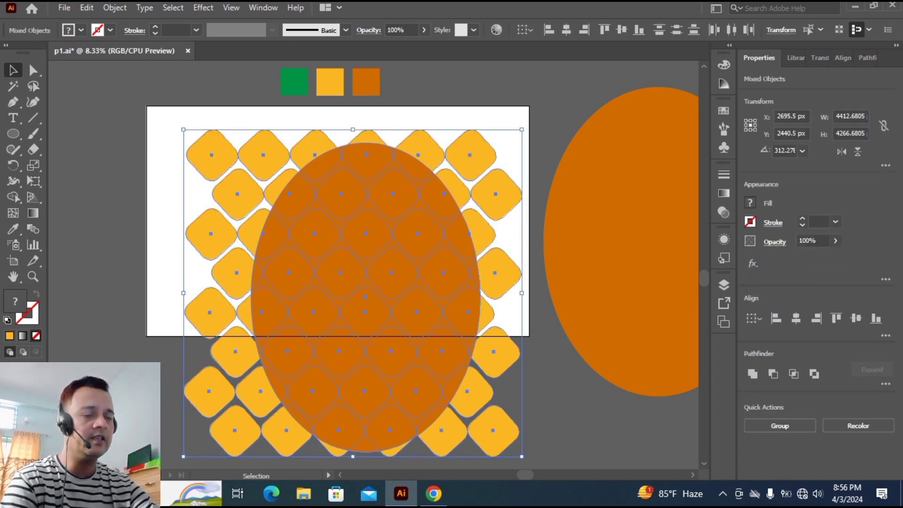
pyautogui.rightClick(350, 260)
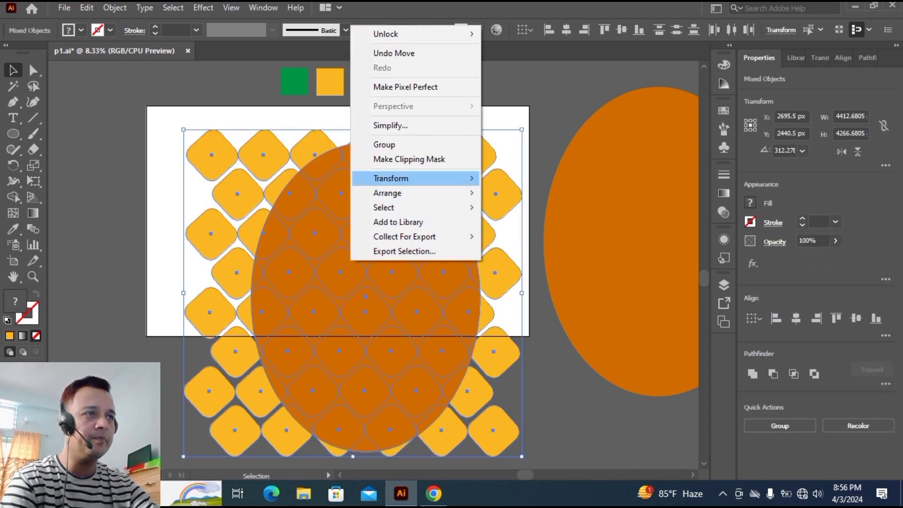
pyautogui.click(409, 159)
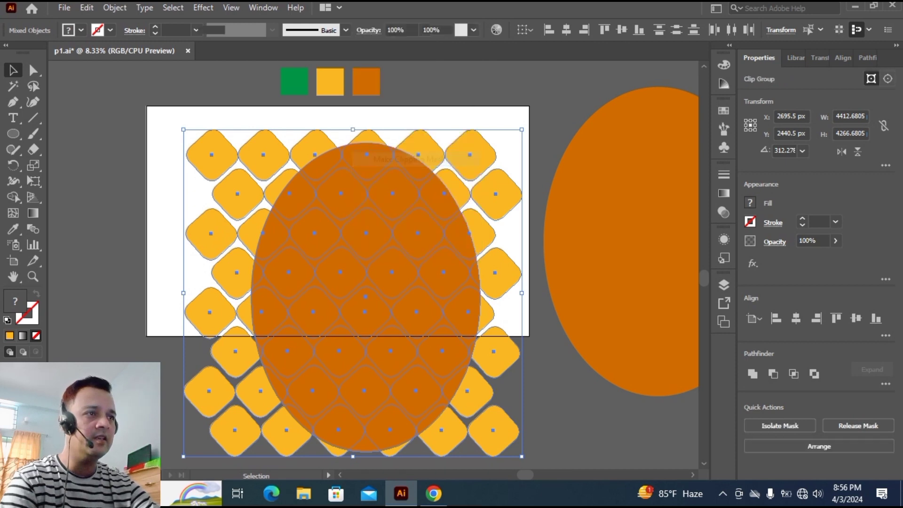
pyautogui.click(510, 376)
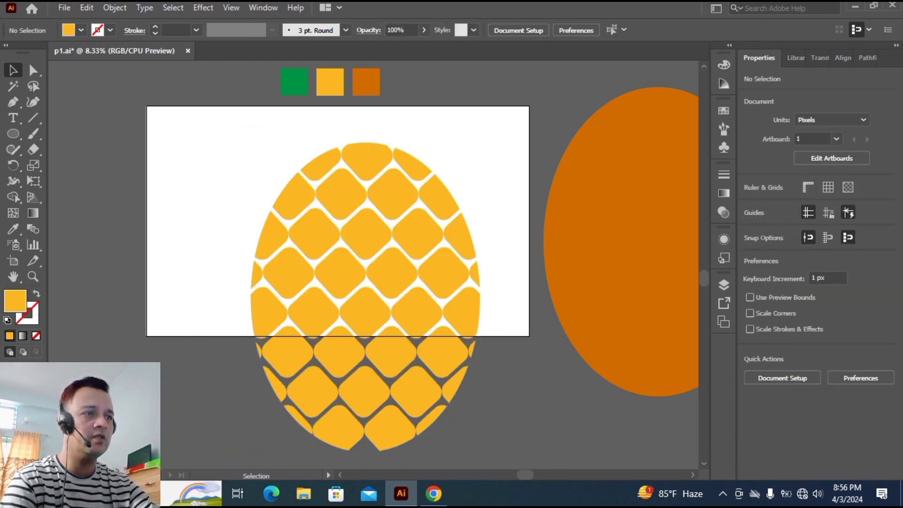
# Center the clipped diamond pattern on the artboard and scale it down proportionally to about 1970 × 2659 px
pyautogui.click(438, 348)
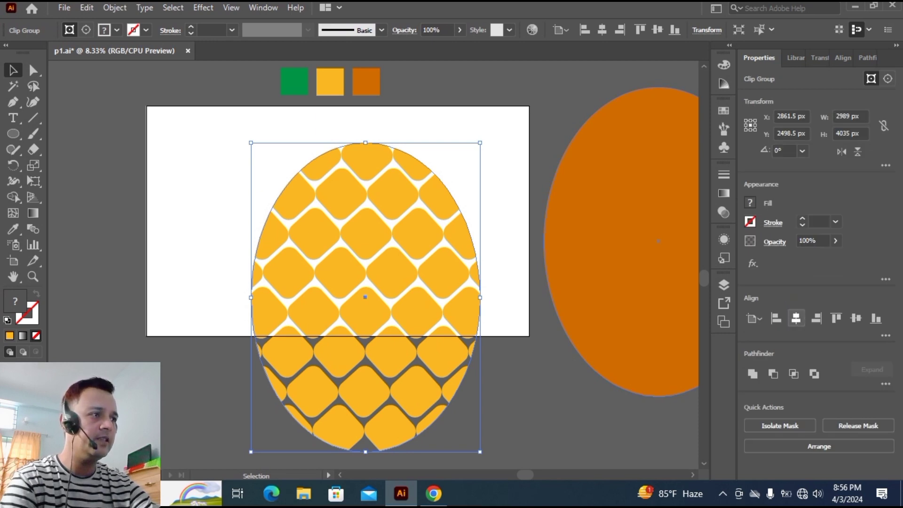
pyautogui.click(796, 318)
pyautogui.click(856, 318)
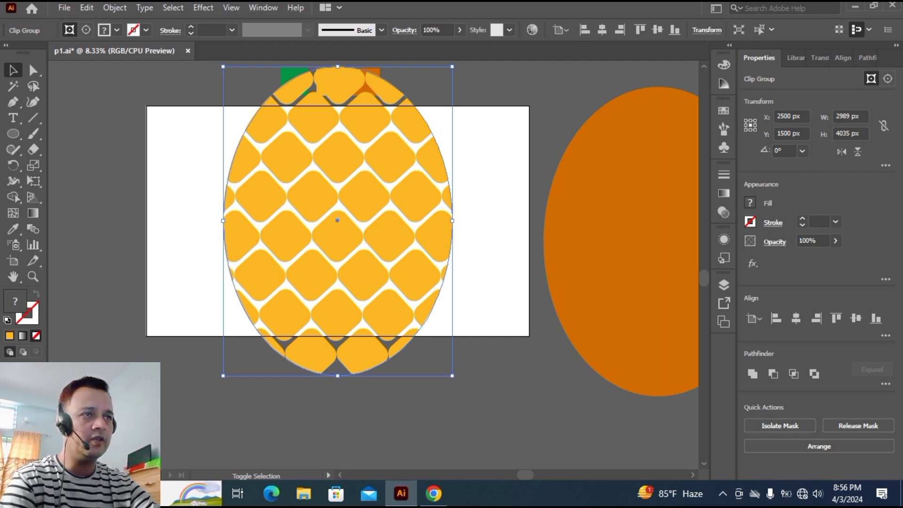
pyautogui.moveTo(452, 66); pyautogui.dragTo(414, 119)
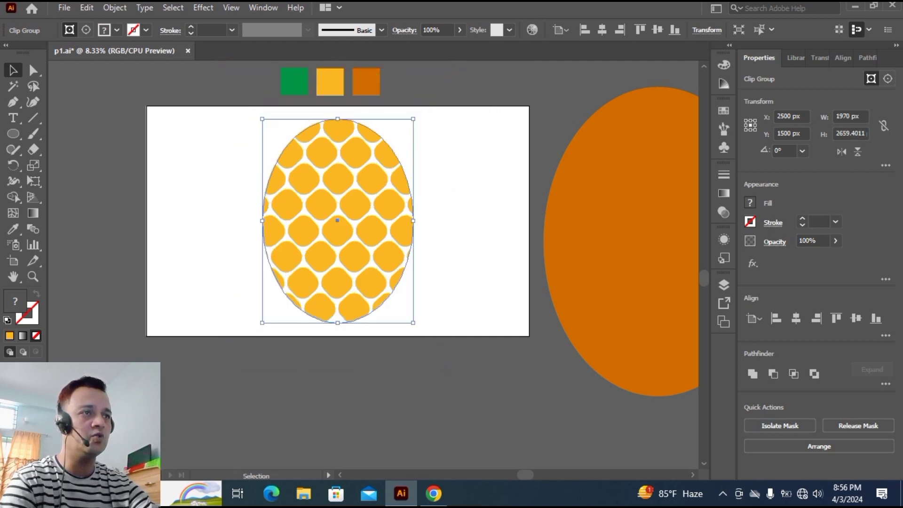
pyautogui.click(470, 155)
# Bring the clipped diamond pattern to the front of the stacking order
pyautogui.click(371, 179)
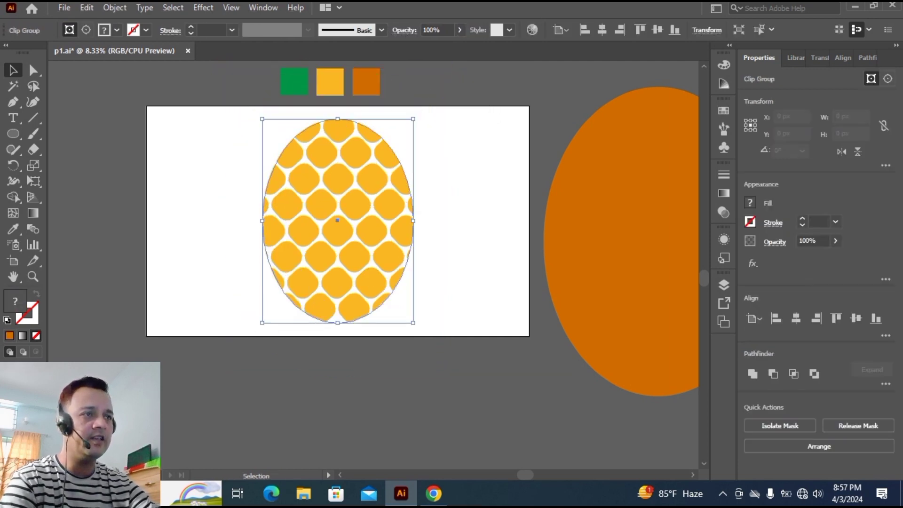
pyautogui.rightClick(371, 287)
pyautogui.moveTo(407, 219)
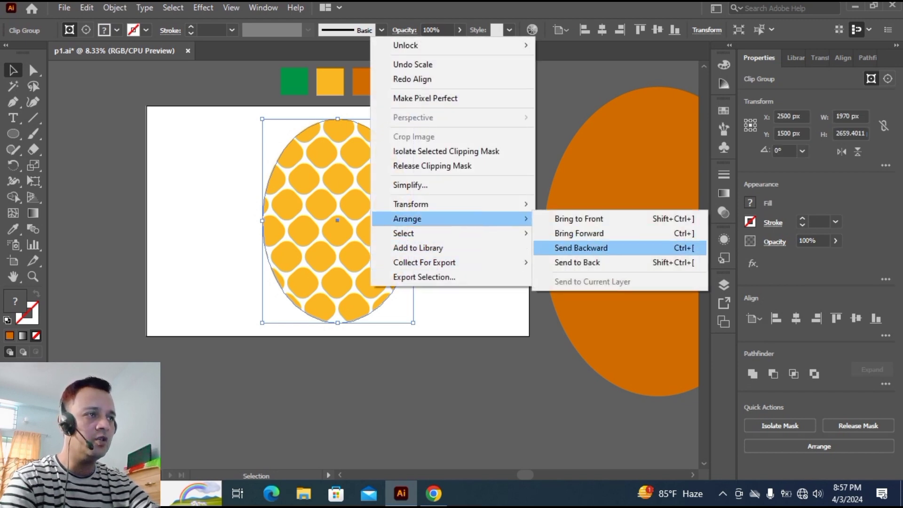
pyautogui.click(578, 219)
pyautogui.click(475, 226)
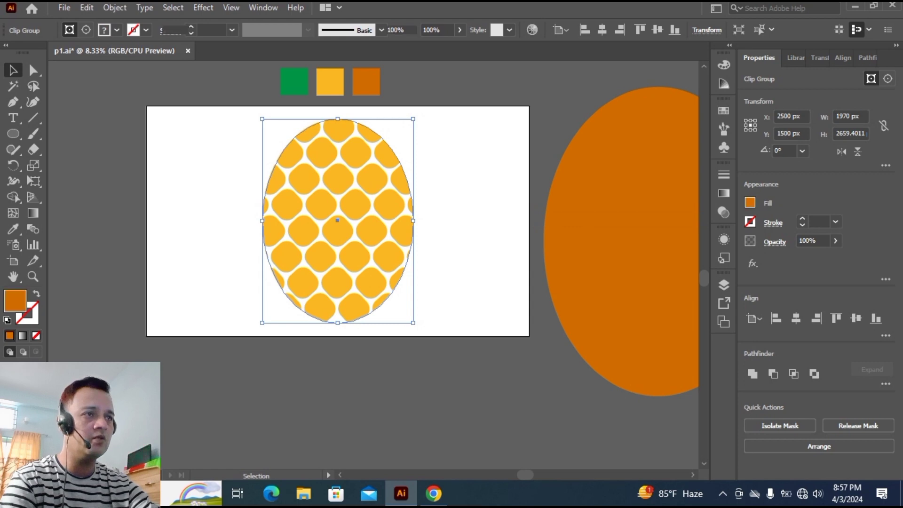
# Center the dark orange ellipse on the artboard and scale it down around its center to match the clipped pattern's outline
pyautogui.click(658, 241)
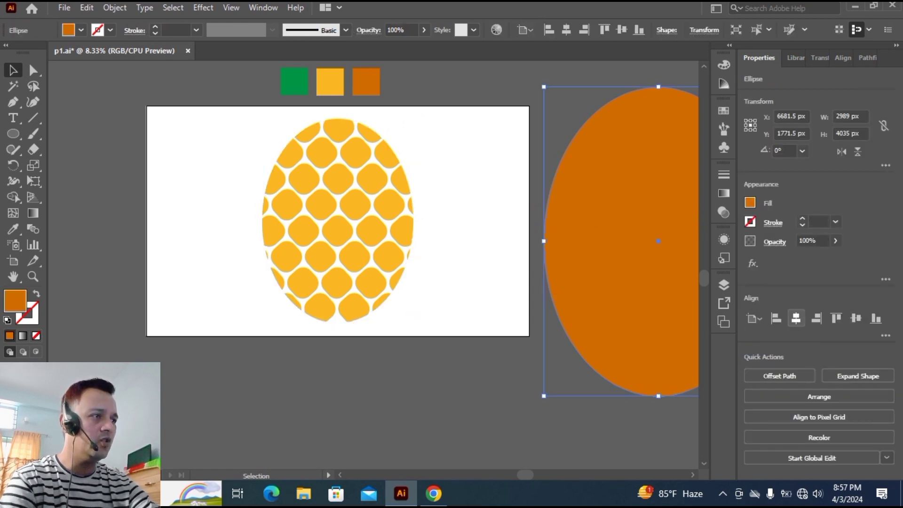
pyautogui.click(796, 319)
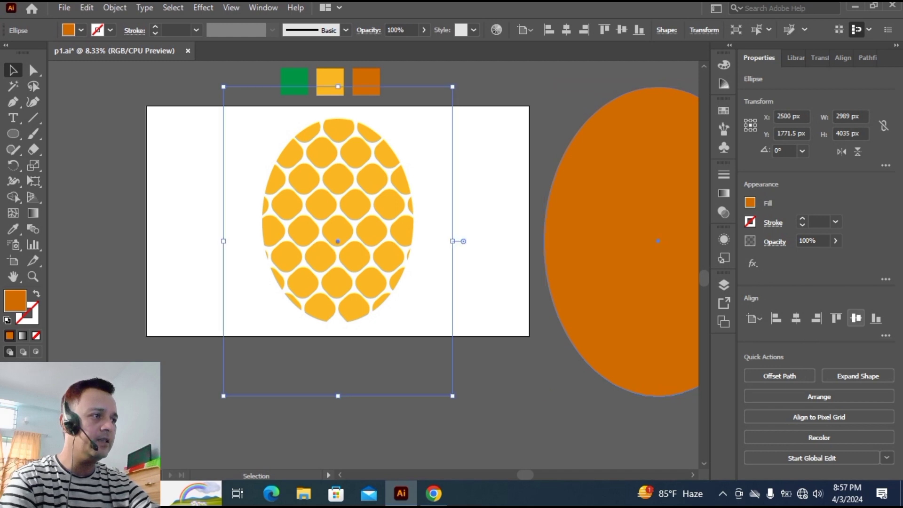
pyautogui.click(856, 318)
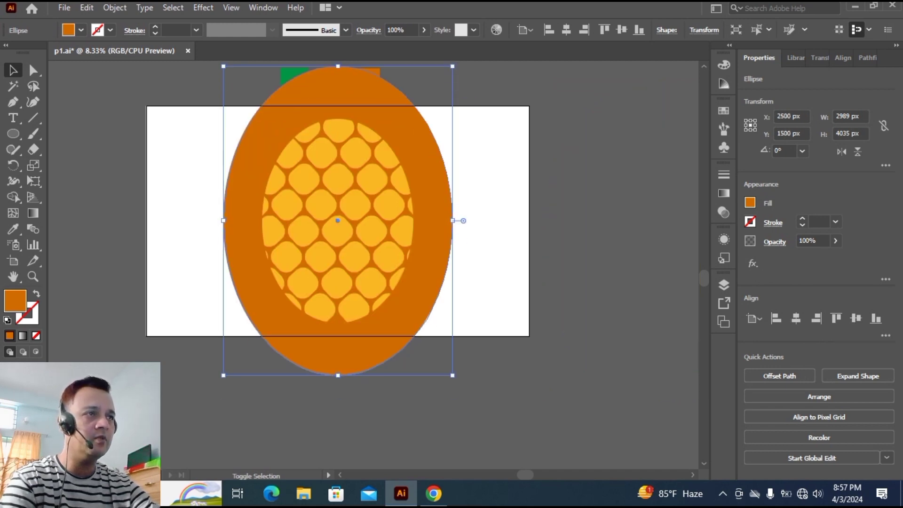
pyautogui.moveTo(452, 66); pyautogui.dragTo(422, 119)
pyautogui.click(463, 141)
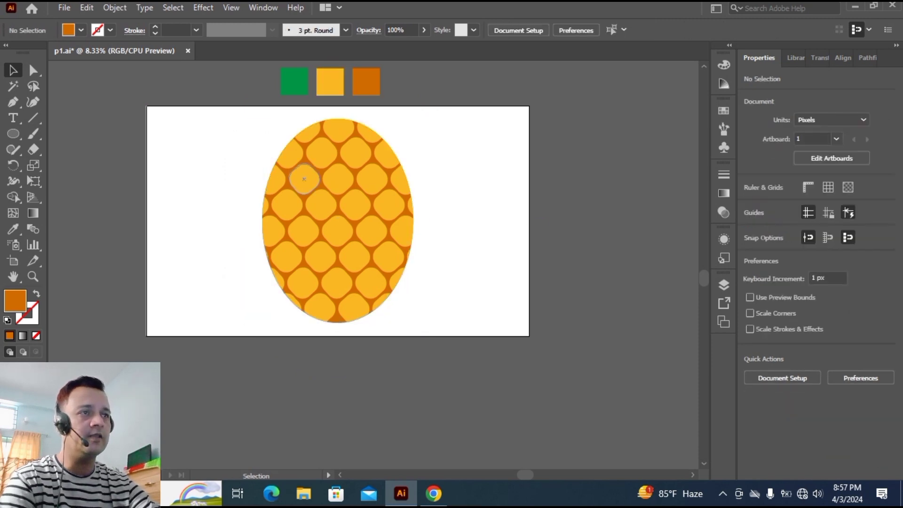
# Group the pattern with the orange ellipse and move the group straight down to about Y 3059 px
pyautogui.scroll(1, 175, 182)
pyautogui.moveTo(176, 181); pyautogui.dragTo(493, 347)
pyautogui.hotkey('ctrl', 'g')
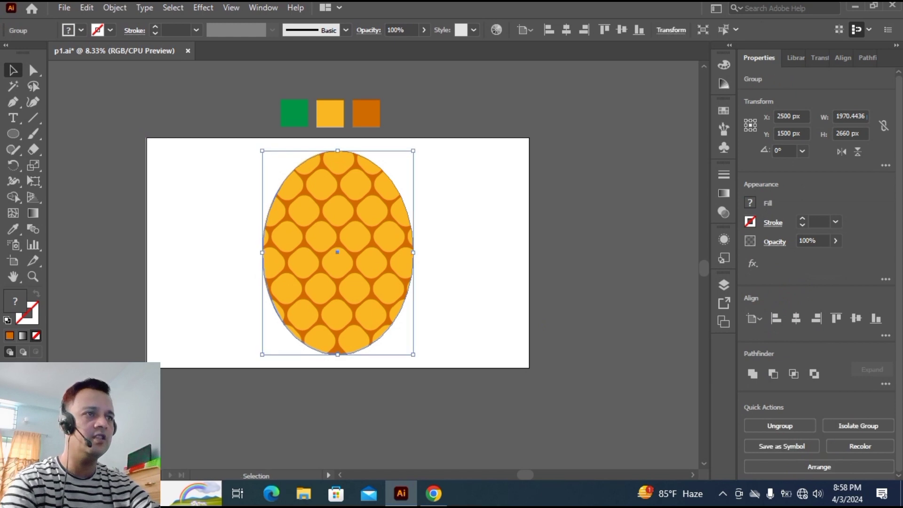
pyautogui.click(501, 282)
pyautogui.moveTo(362, 225); pyautogui.dragTo(359, 344)
pyautogui.scroll(-1, 428, 277)
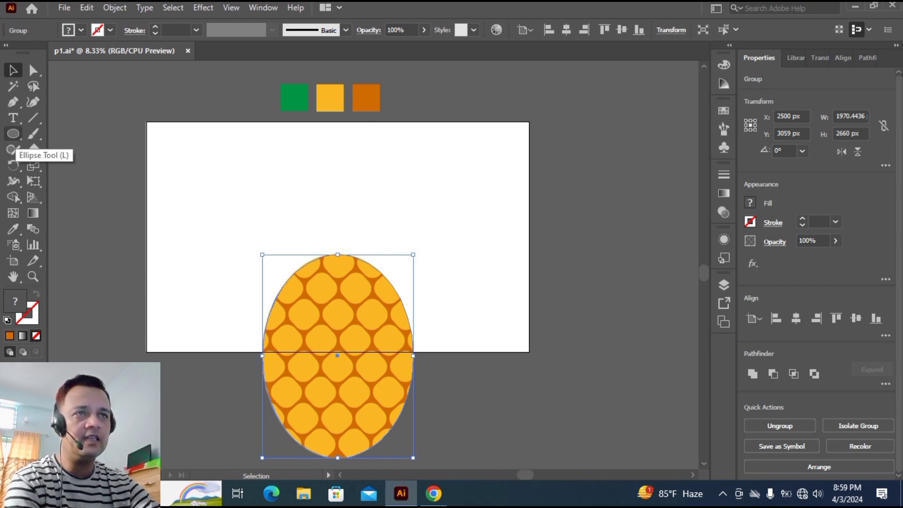
# Draw a narrow upright ellipse about 352 × 1676 px overlapping the top of the pineapple body and center it horizontally on the artboard
pyautogui.click(13, 134)
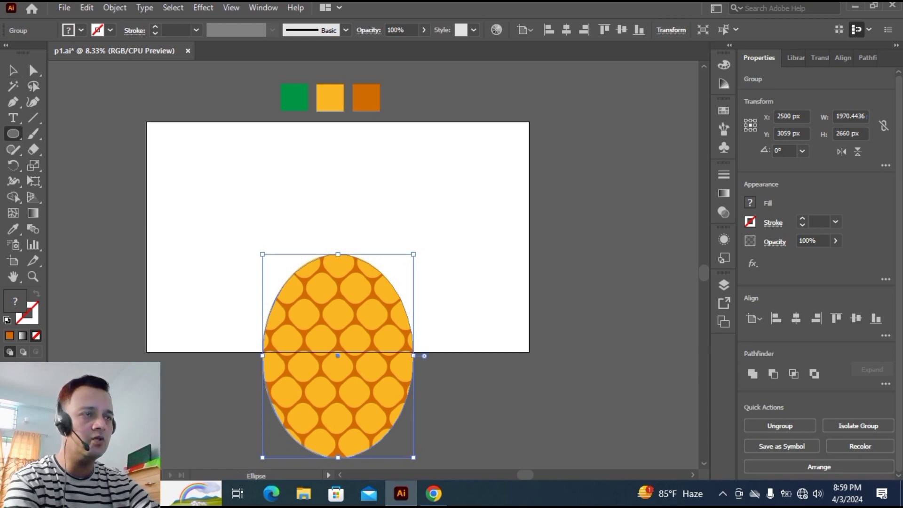
pyautogui.moveTo(339, 229); pyautogui.dragTo(353, 293)
pyautogui.click(795, 318)
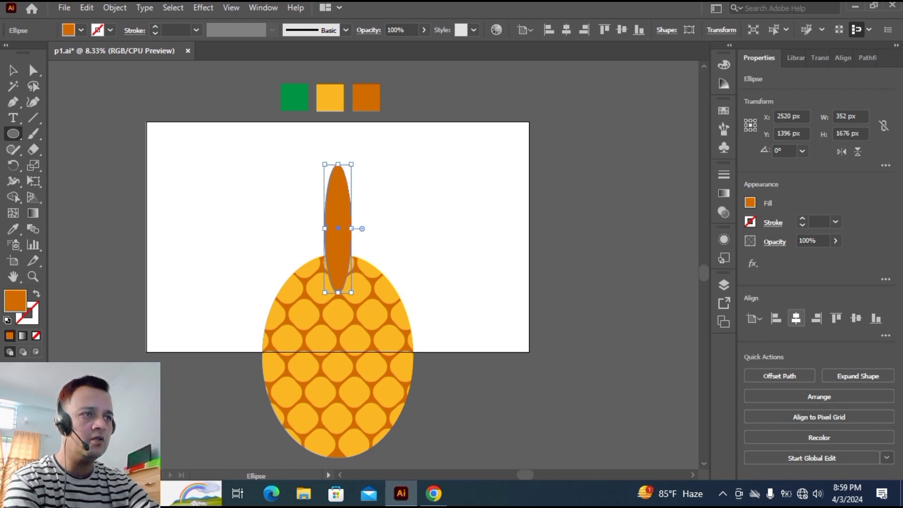
pyautogui.press('v')
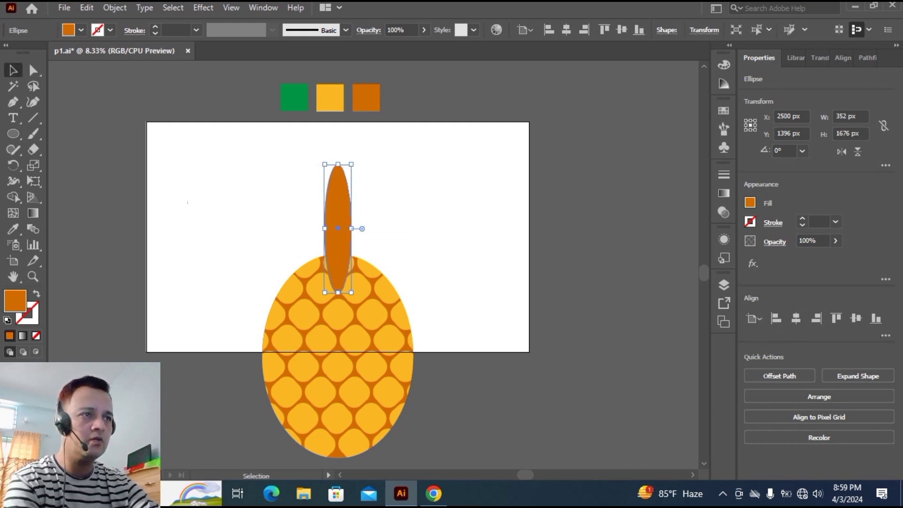
pyautogui.click(407, 354)
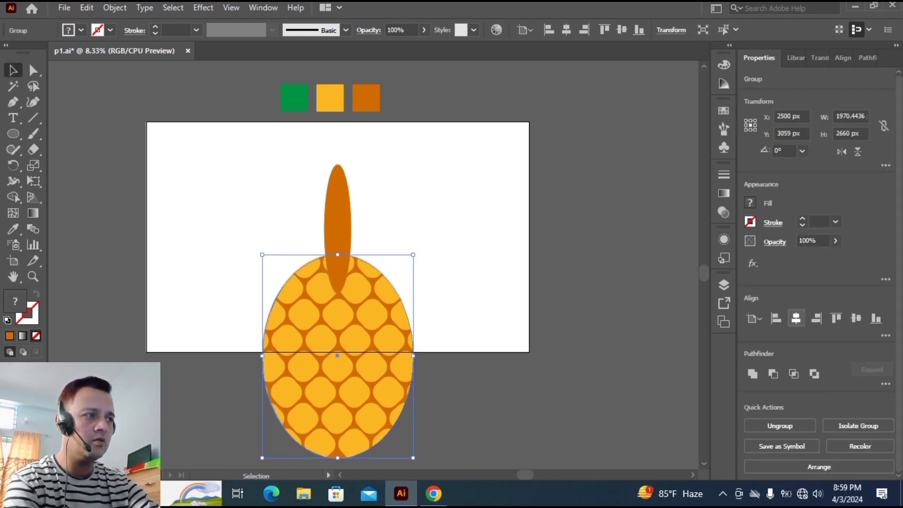
pyautogui.click(452, 218)
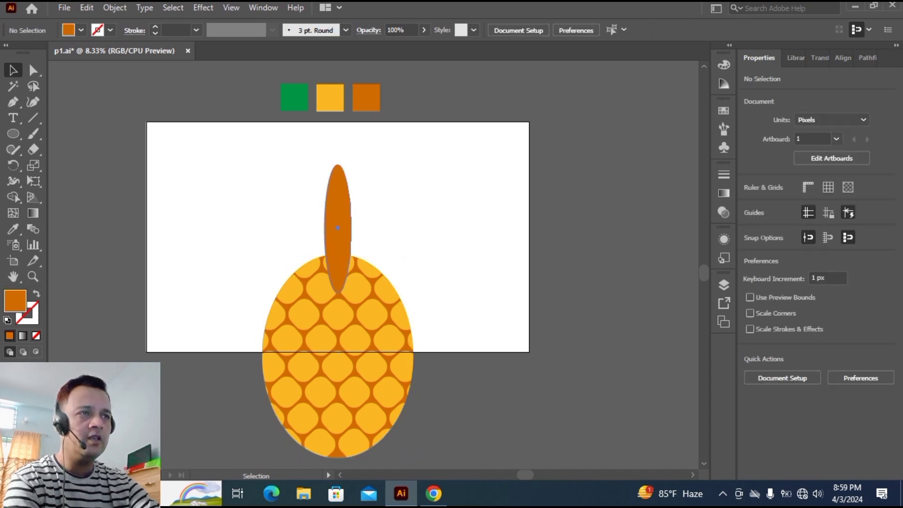
# Convert the narrow ellipse's top anchor point to a corner to form a pointed leaf tip
pyautogui.click(340, 221)
pyautogui.hotkey('ctrl', 'shift', 'a')
pyautogui.press('a')
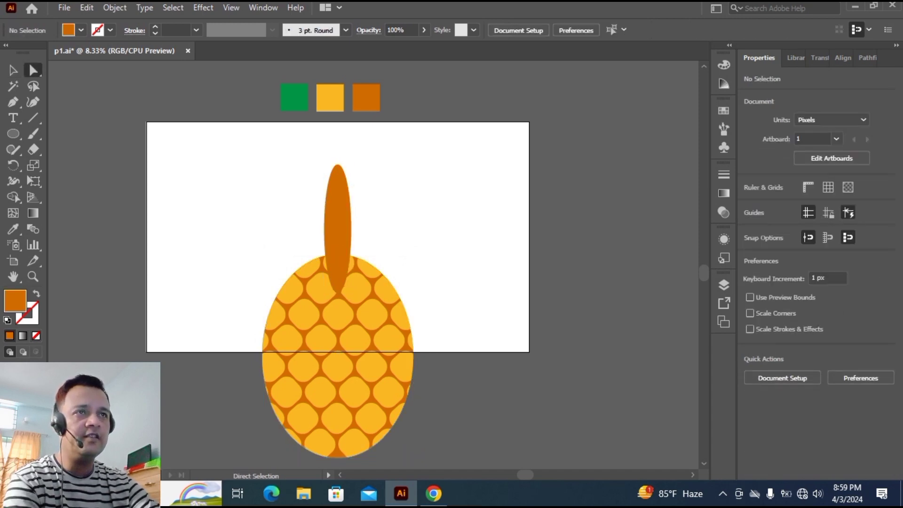
pyautogui.moveTo(269, 159); pyautogui.dragTo(423, 185)
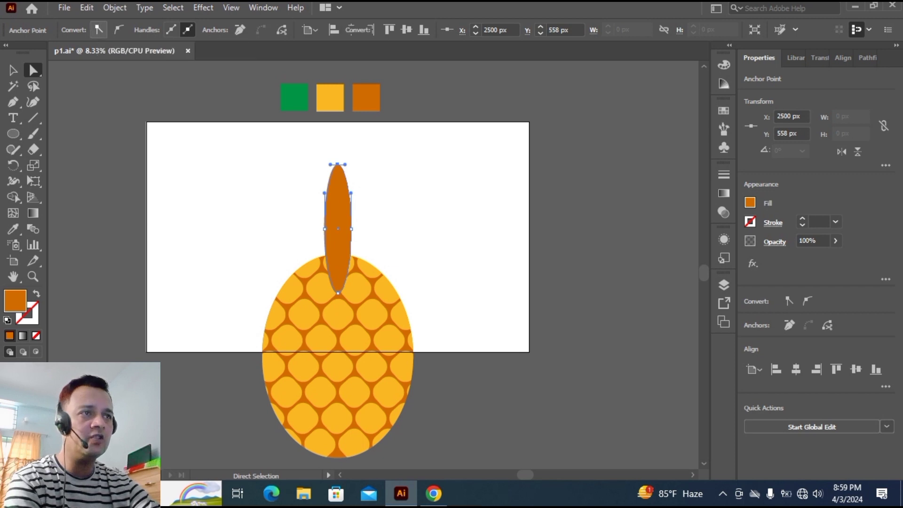
pyautogui.click(98, 30)
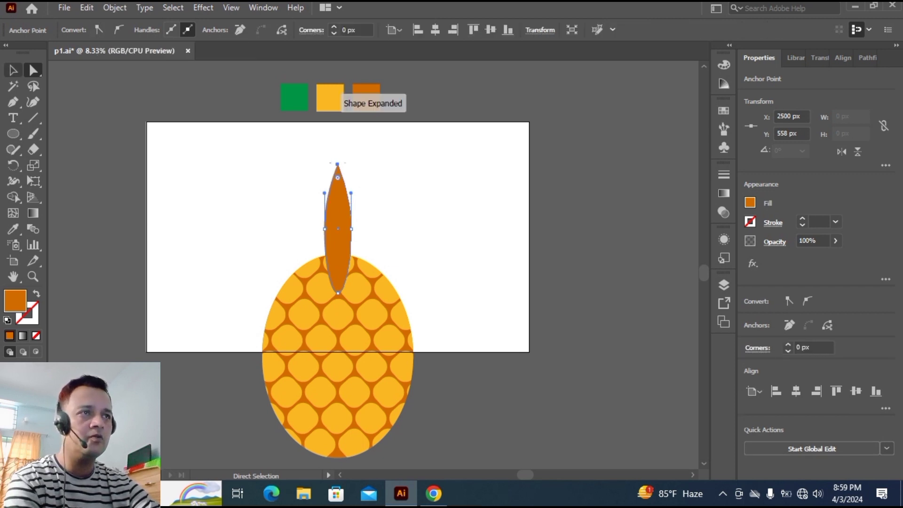
# Fill the pointed leaf with the green sampled from the reference square above the artboard, and deselect it
pyautogui.click(13, 229)
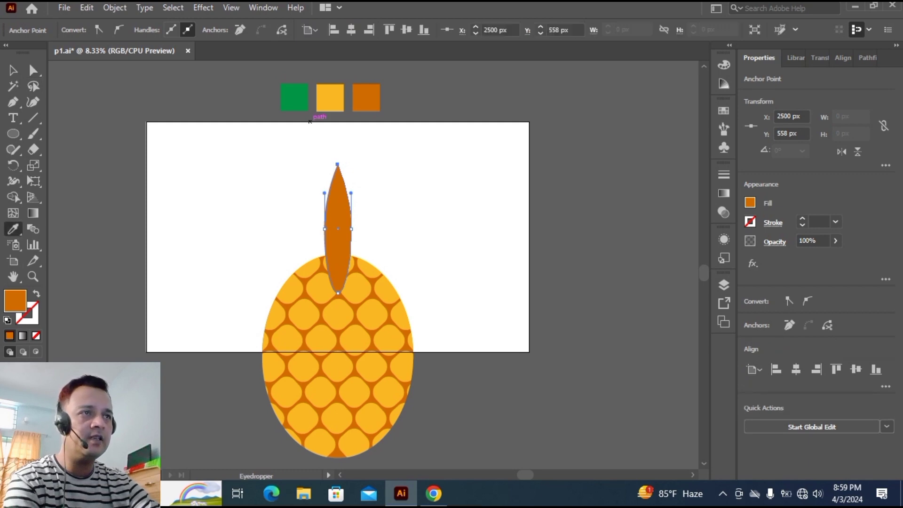
pyautogui.click(292, 100)
pyautogui.press('v')
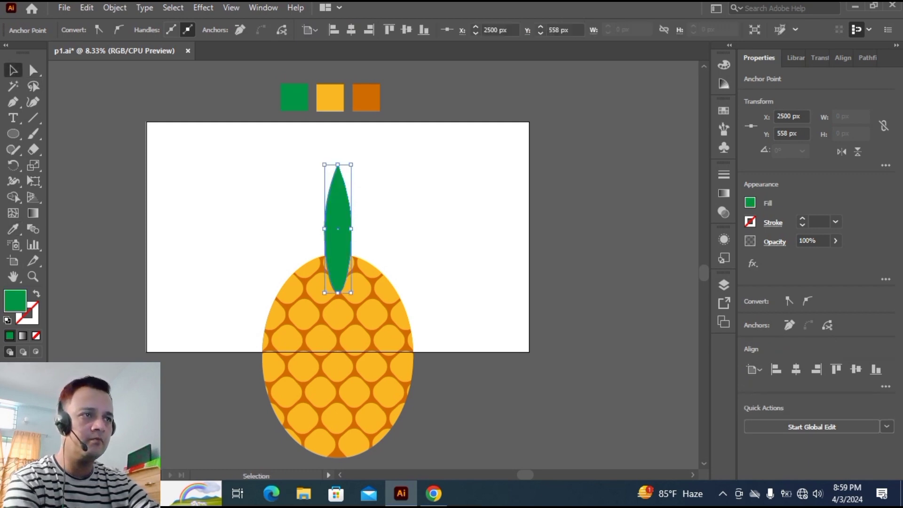
pyautogui.hotkey('ctrl', 'shift', 'a')
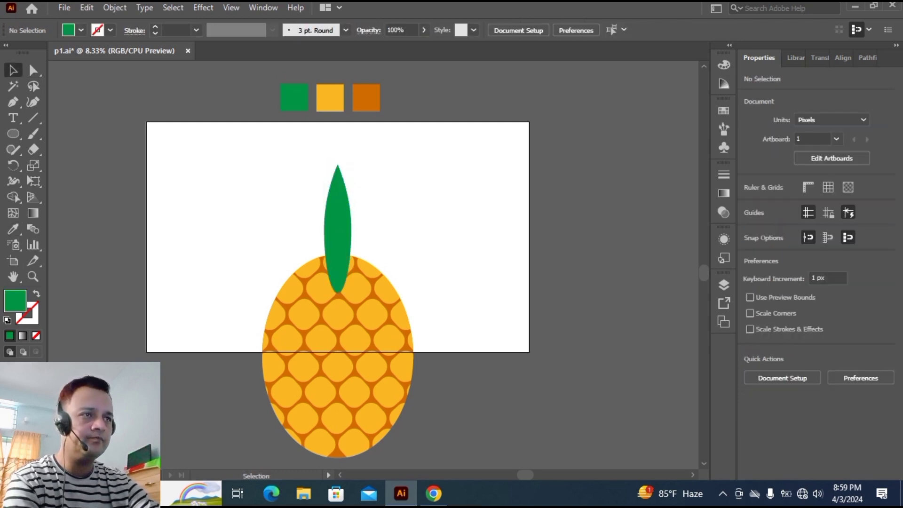
# Draw a closed curved side leaf about 718 × 932 px with the Pen tool, from the body's top out to the upper left
pyautogui.press('p')
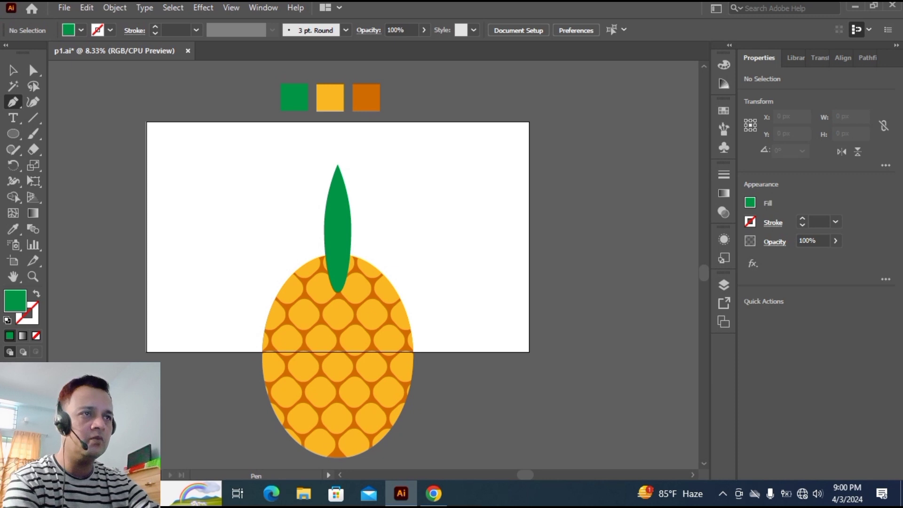
pyautogui.click(272, 198)
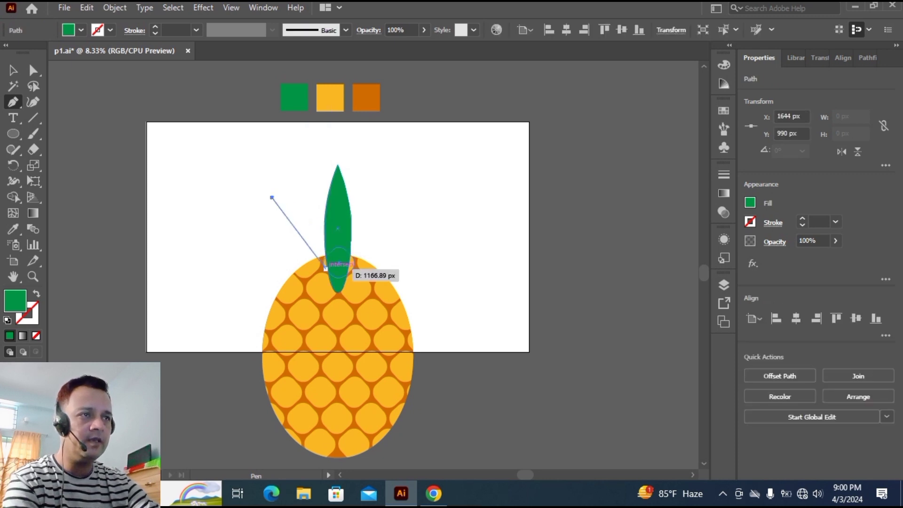
pyautogui.moveTo(325, 268); pyautogui.dragTo(315, 316)
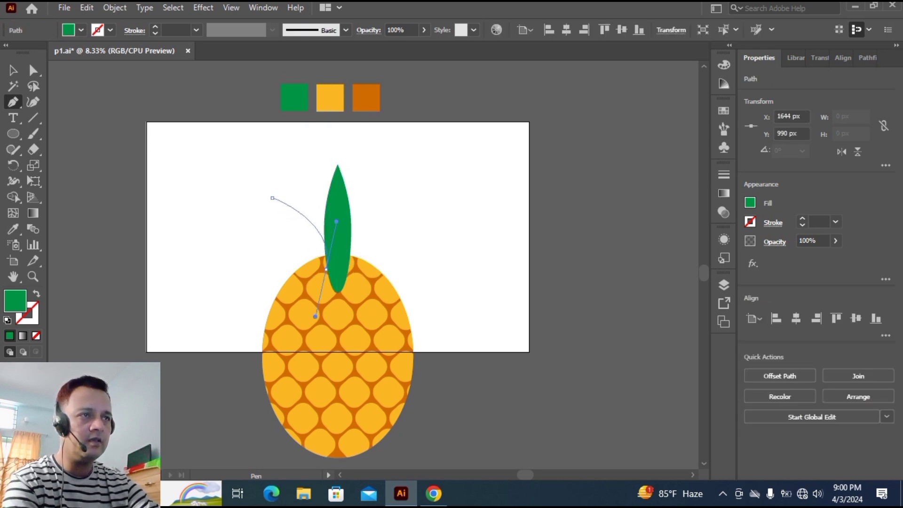
pyautogui.click(273, 198)
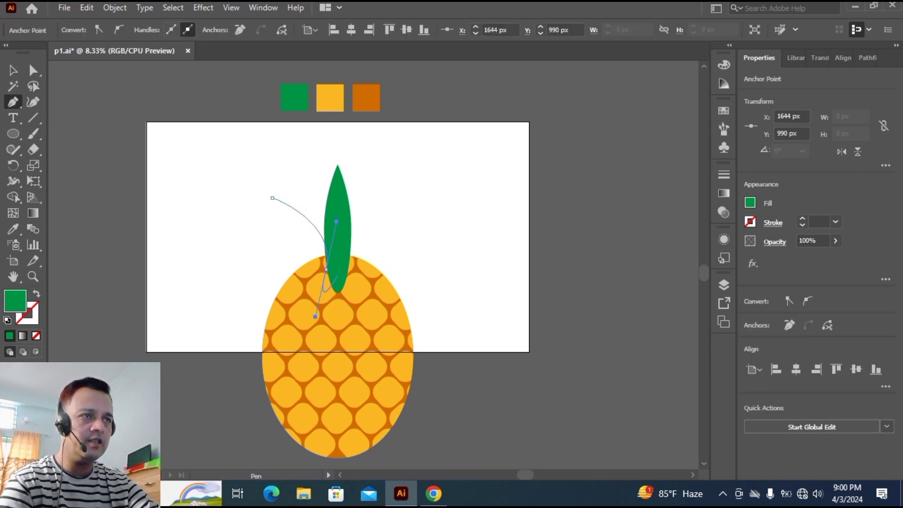
pyautogui.moveTo(325, 268); pyautogui.dragTo(271, 198)
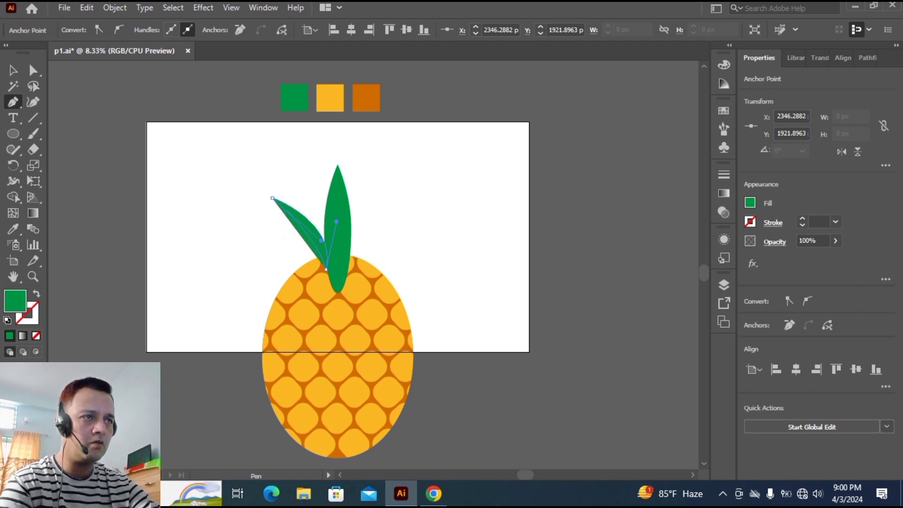
pyautogui.click(272, 197)
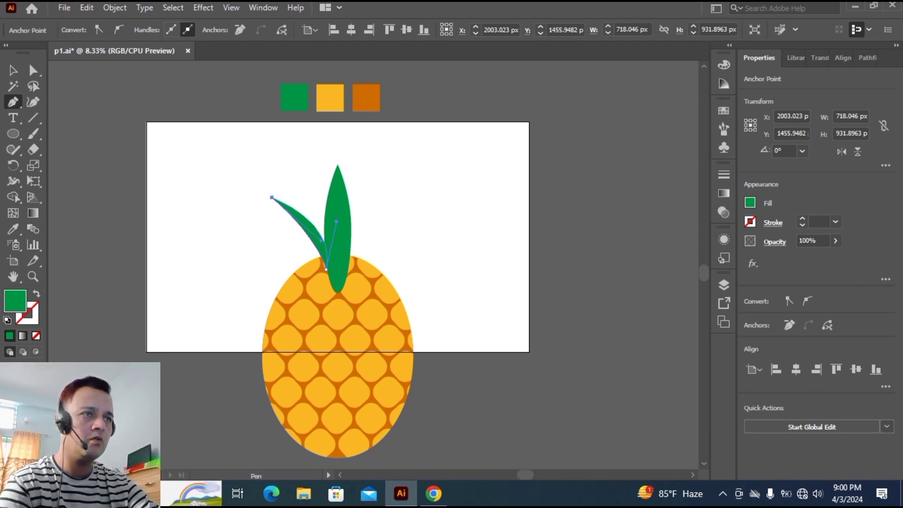
pyautogui.press('a')
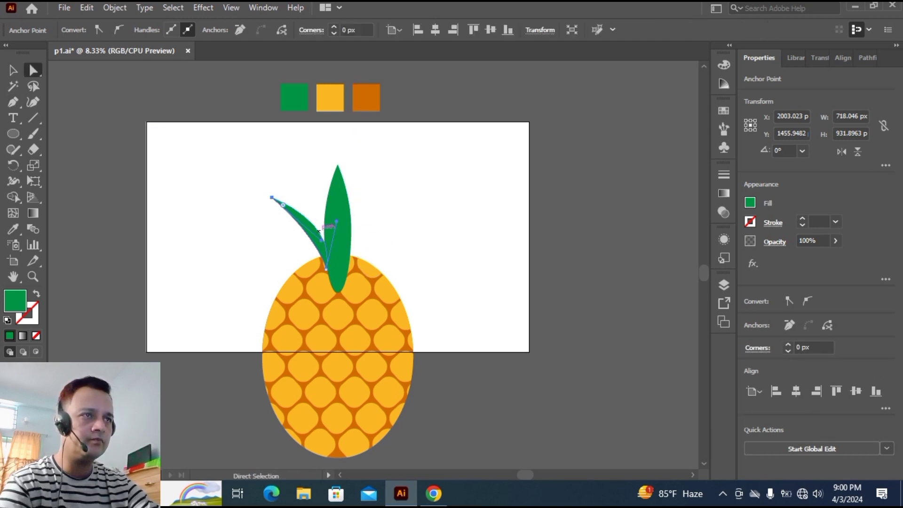
pyautogui.press('v')
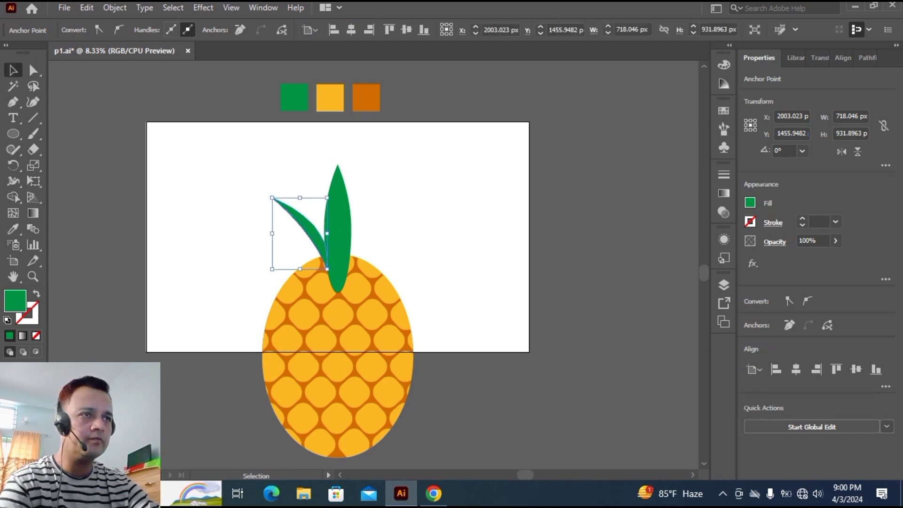
# Create a mirrored copy of the curved side leaf, reflected across the vertical axis
pyautogui.rightClick(306, 154)
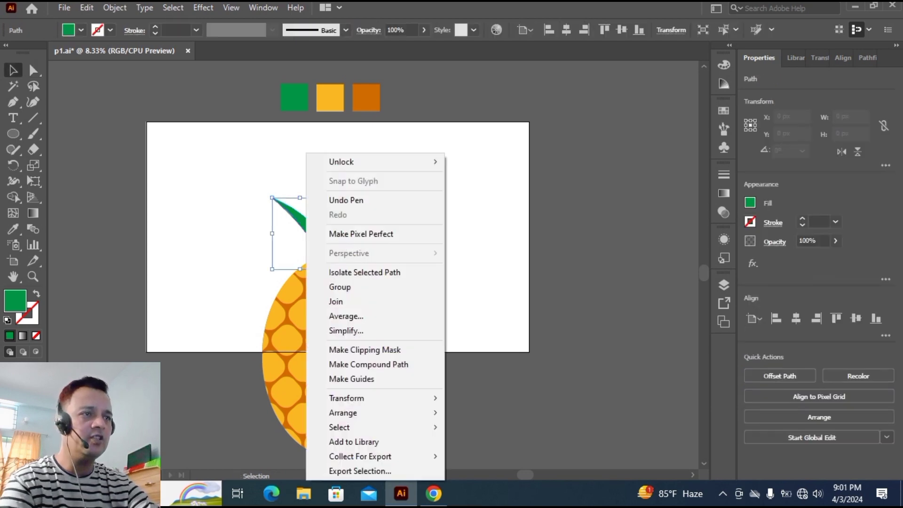
pyautogui.moveTo(357, 398)
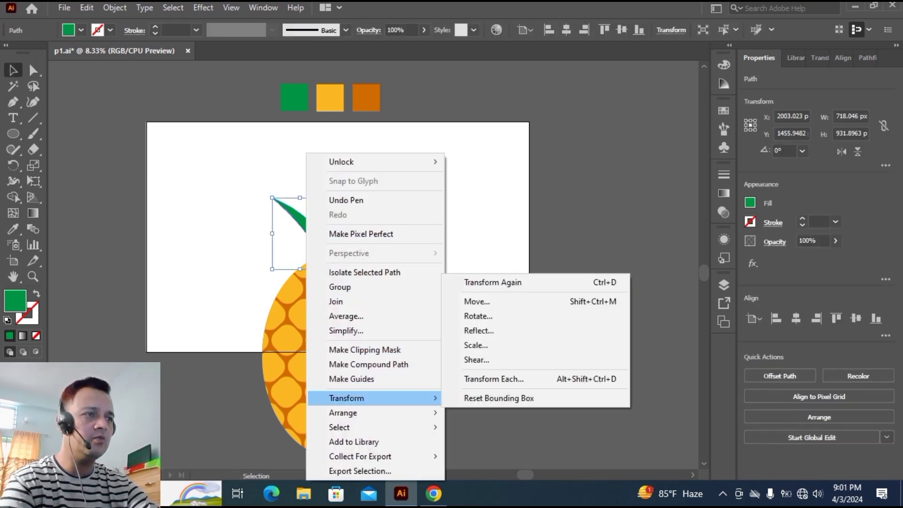
pyautogui.click(479, 331)
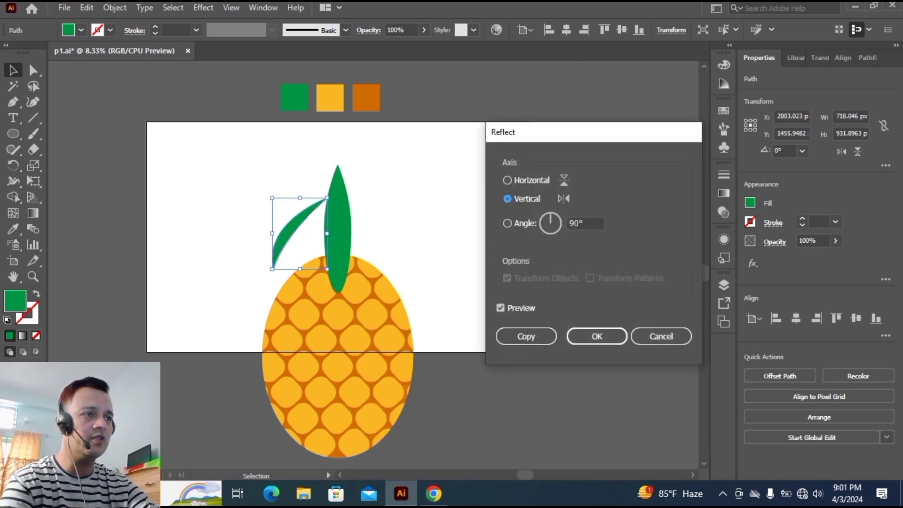
pyautogui.click(526, 336)
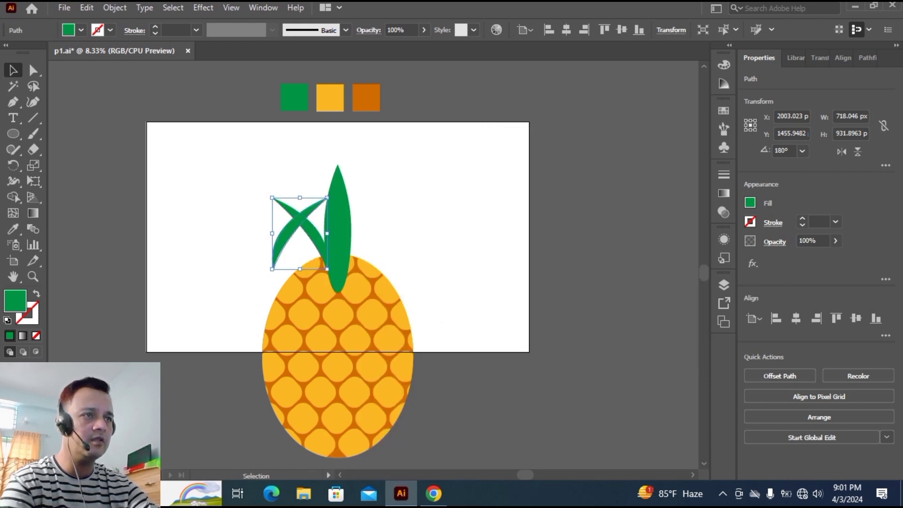
# Add a copy of the crown's right curved leaf just below the original, rotated about 17° clockwise
pyautogui.moveTo(339, 235); pyautogui.dragTo(380, 248)
pyautogui.hotkey('ctrl', 'shift', 'a')
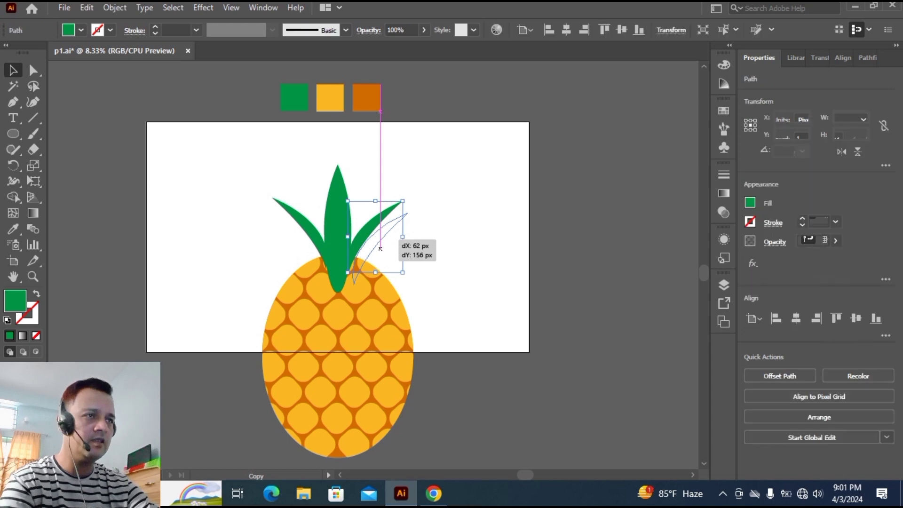
pyautogui.moveTo(412, 211); pyautogui.dragTo(437, 216)
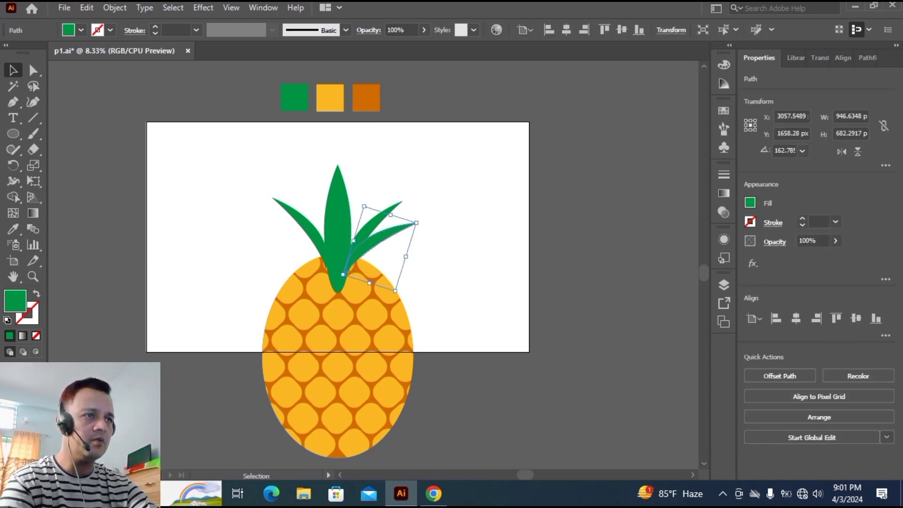
pyautogui.click(438, 218)
# Add a copy of the crown's left curved leaf just below the original, rotated about 10° counterclockwise
pyautogui.moveTo(300, 235); pyautogui.dragTo(294, 243)
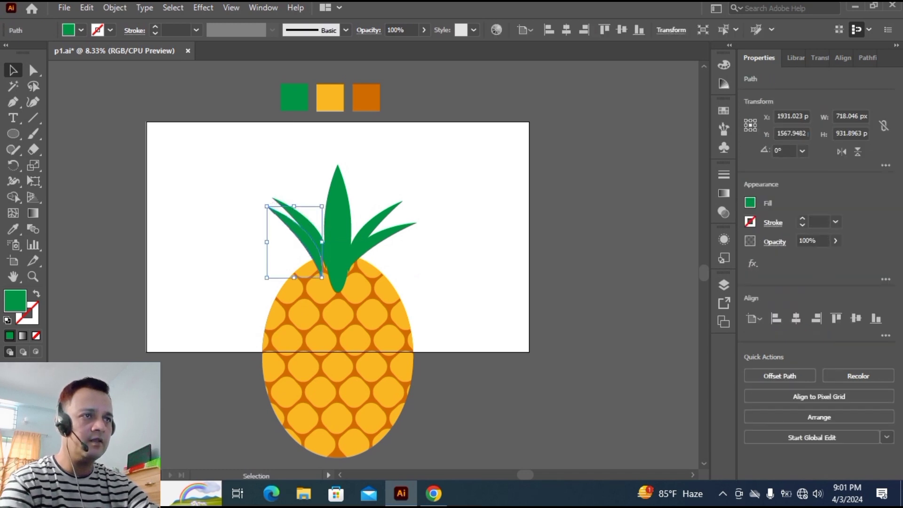
pyautogui.moveTo(264, 203); pyautogui.dragTo(258, 209)
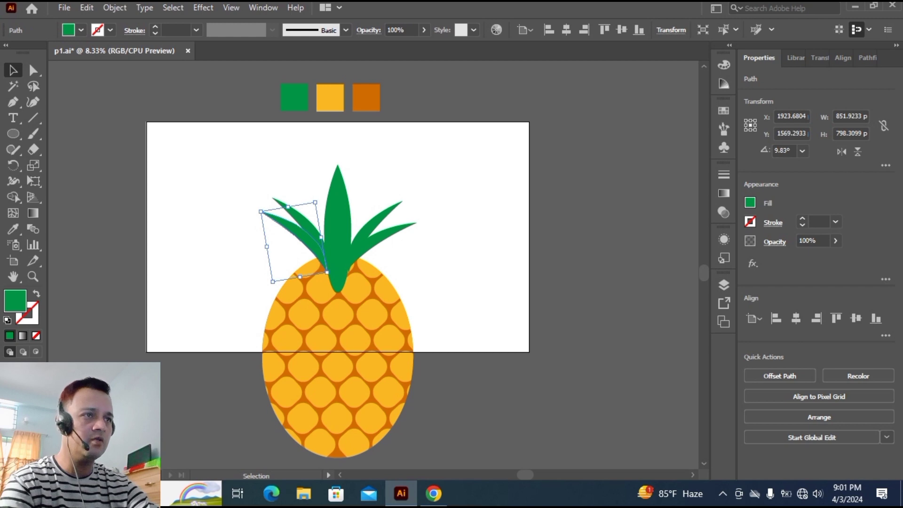
pyautogui.click(435, 240)
# Add a third curved leaf on each side of the crown, copied below the second ones and rotated further outward
pyautogui.moveTo(389, 236); pyautogui.dragTo(433, 238)
pyautogui.click(445, 245)
pyautogui.moveTo(316, 240); pyautogui.dragTo(316, 252)
pyautogui.moveTo(259, 221); pyautogui.dragTo(255, 229)
pyautogui.click(237, 244)
# Add a fourth curved leaf on each side of the crown by copying the third ones lower and rotating them outward
pyautogui.moveTo(397, 249); pyautogui.dragTo(433, 264)
pyautogui.click(446, 271)
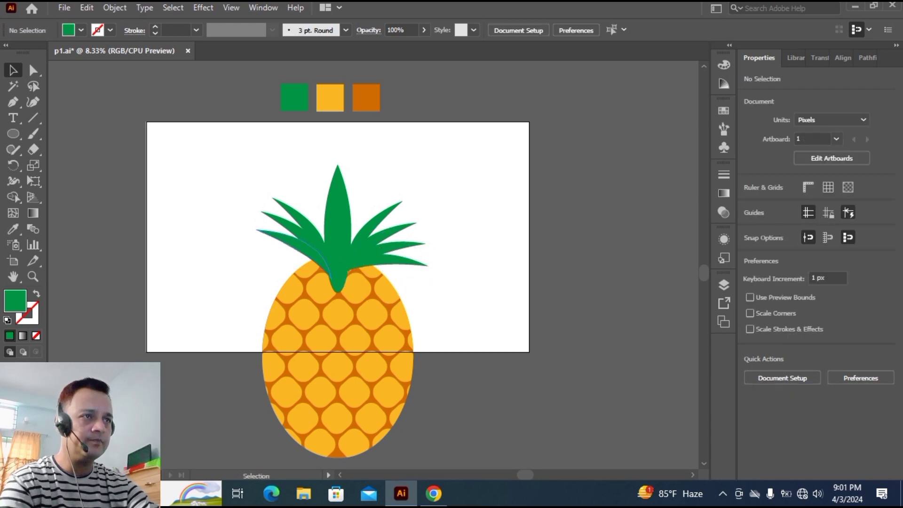
pyautogui.moveTo(287, 241); pyautogui.dragTo(242, 244)
pyautogui.moveTo(297, 250); pyautogui.dragTo(295, 257)
pyautogui.click(239, 277)
# Complete the crown with a fifth, lowest curved leaf on each side, rotated to slant down over the body's shoulders
pyautogui.moveTo(404, 261); pyautogui.dragTo(431, 291)
pyautogui.click(441, 293)
pyautogui.moveTo(322, 261); pyautogui.dragTo(324, 269)
pyautogui.moveTo(241, 262); pyautogui.dragTo(239, 272)
pyautogui.moveTo(304, 264); pyautogui.dragTo(358, 282)
pyautogui.click(241, 290)
pyautogui.click(314, 271)
pyautogui.click(437, 301)
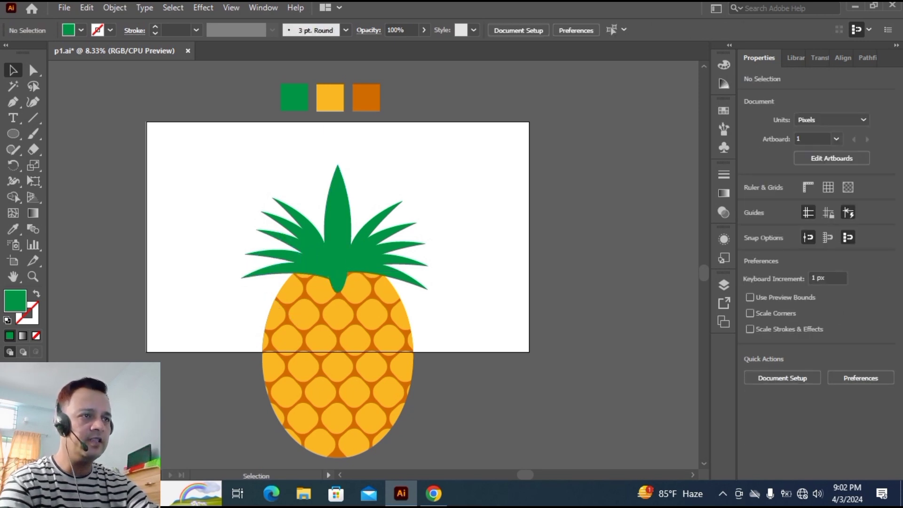
# Bring the pineapple body group to the front so it covers the leaf bases, and deselect it
pyautogui.moveTo(222, 337); pyautogui.dragTo(462, 440)
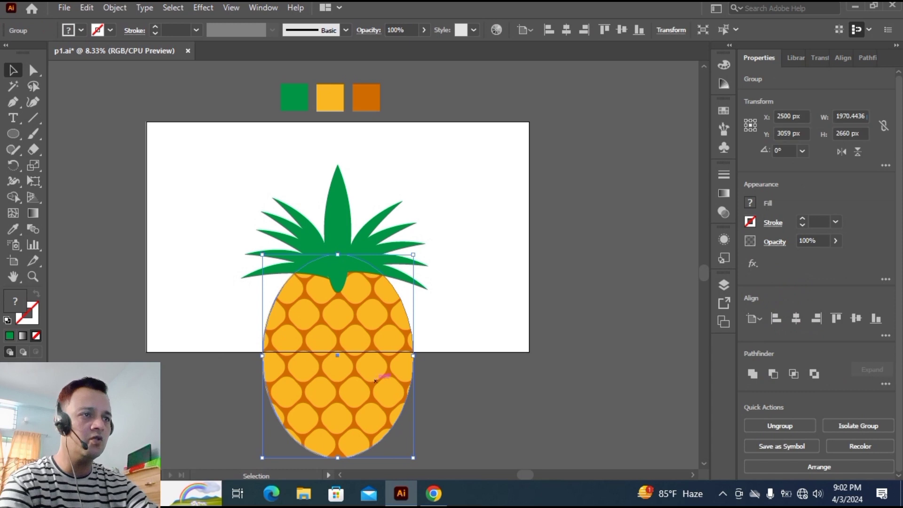
pyautogui.rightClick(372, 381)
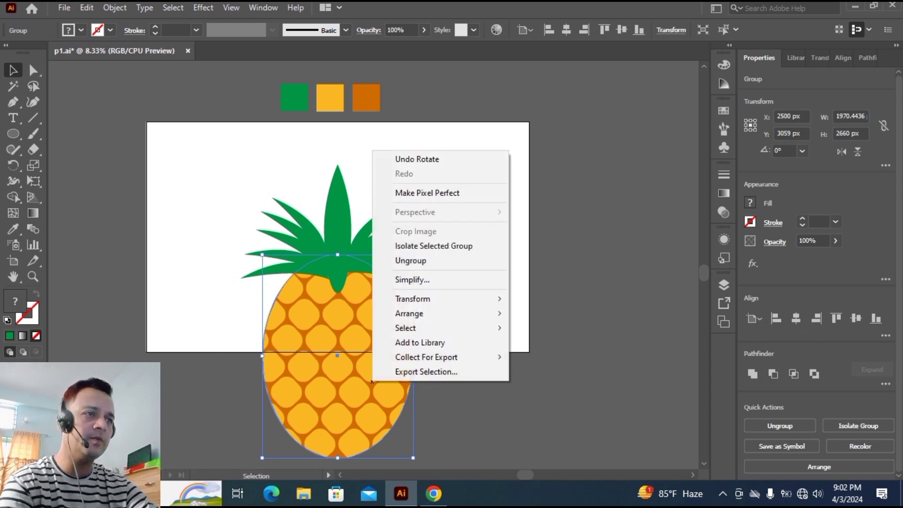
pyautogui.moveTo(409, 313)
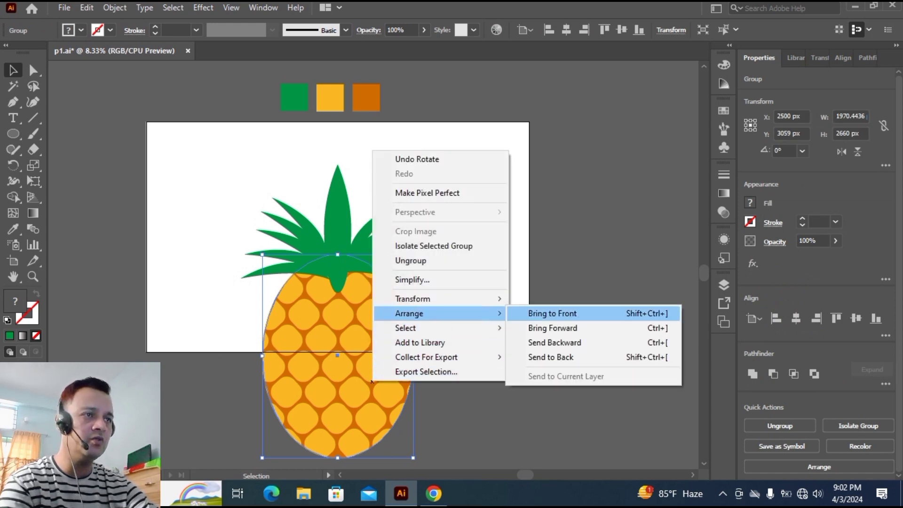
pyautogui.click(545, 312)
pyautogui.click(559, 314)
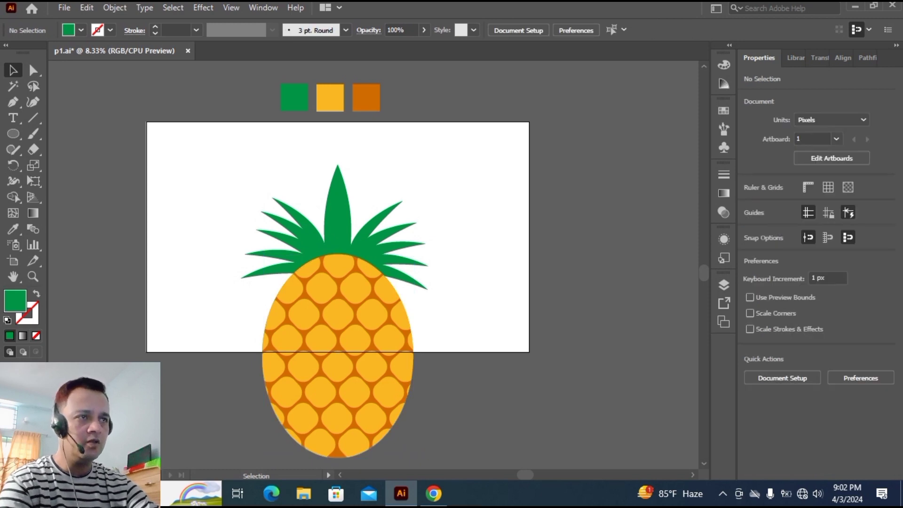
# Group all the crown leaves and the body into one pineapple object
pyautogui.moveTo(181, 185); pyautogui.dragTo(462, 445)
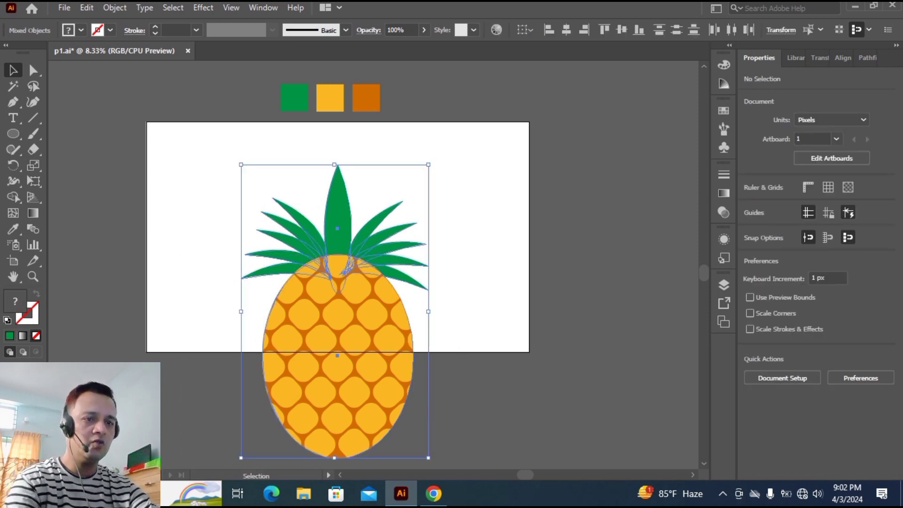
pyautogui.press('a')
pyautogui.hotkey('ctrl', 'g')
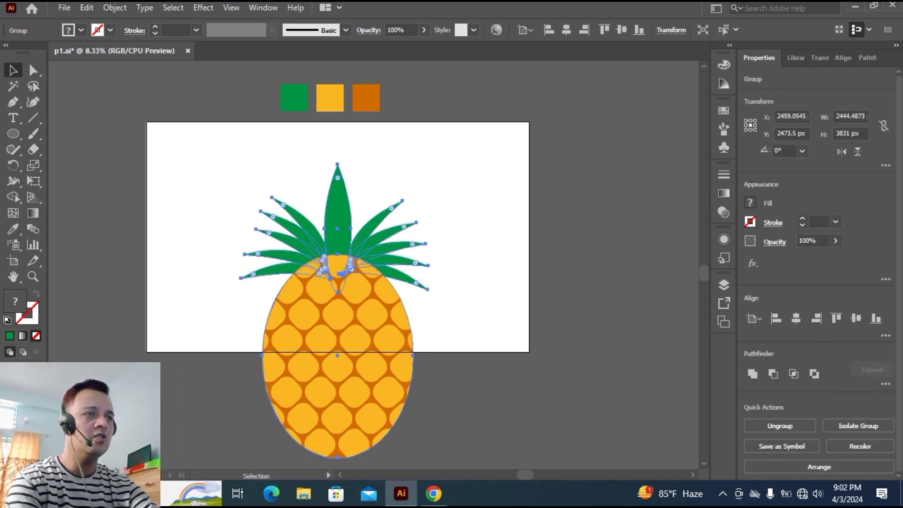
pyautogui.press('v')
# Delete the green, yellow and orange reference squares above the artboard
pyautogui.click(211, 84)
pyautogui.moveTo(211, 84); pyautogui.dragTo(445, 139)
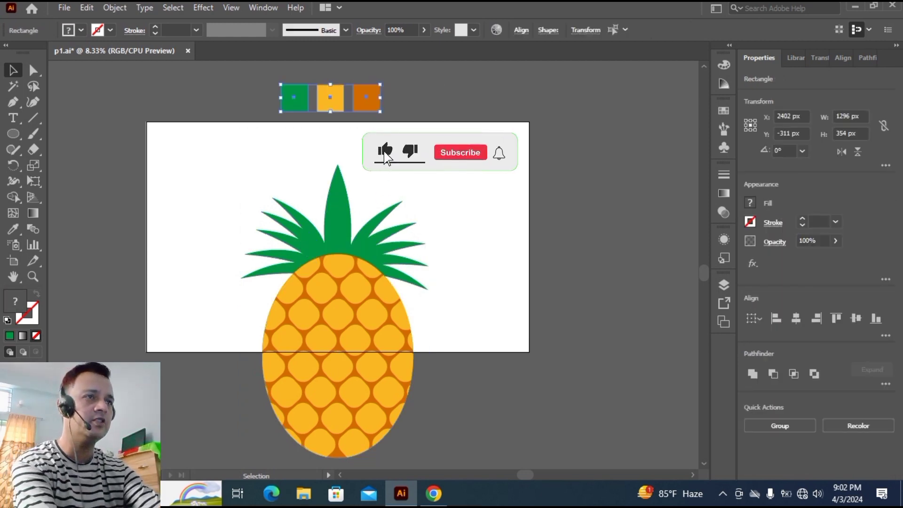
pyautogui.press('Delete')
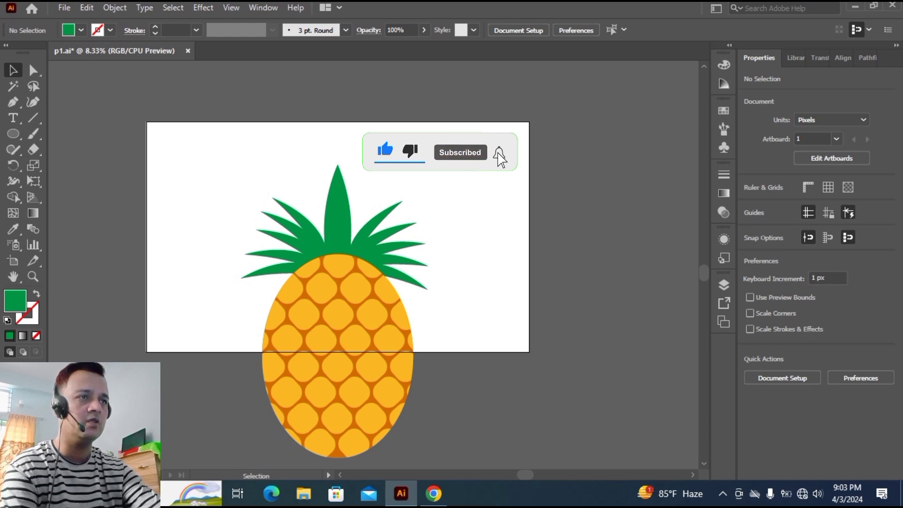
# Center the pineapple group horizontally and vertically on the artboard
pyautogui.moveTo(189, 155); pyautogui.dragTo(487, 353)
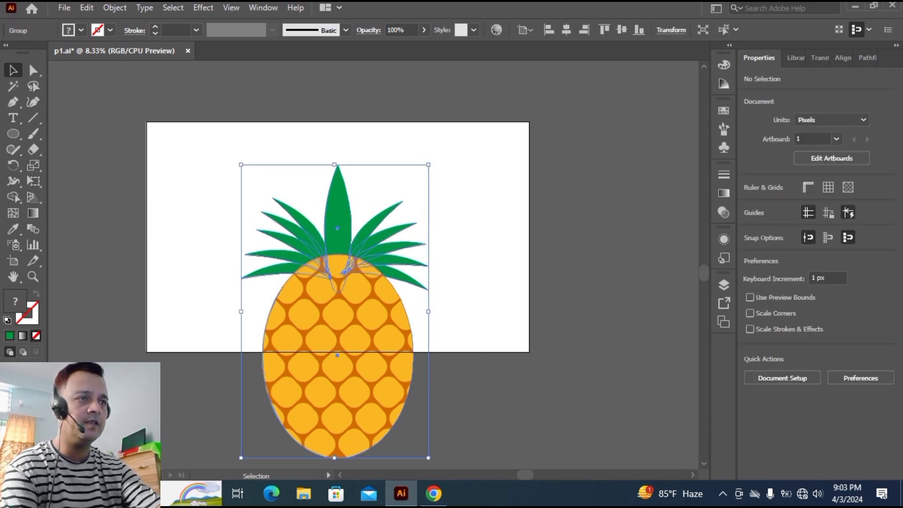
pyautogui.press('a')
pyautogui.press('v')
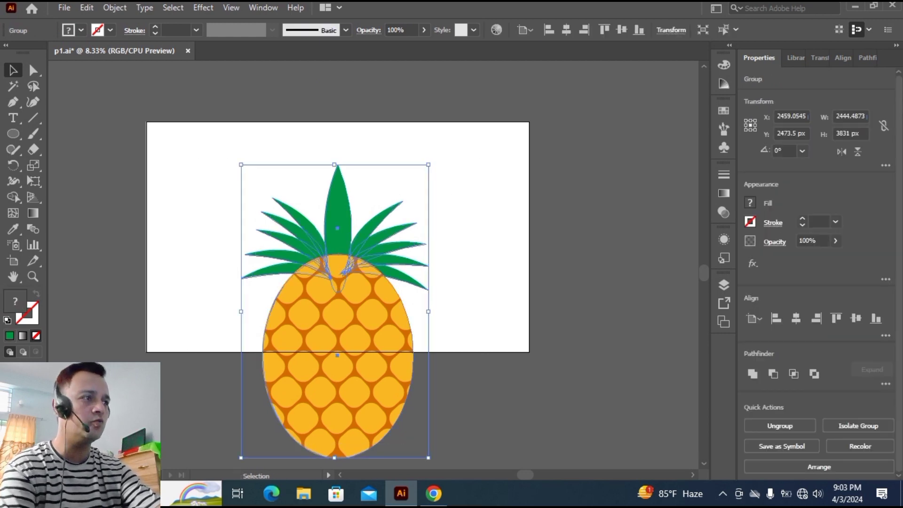
pyautogui.click(796, 319)
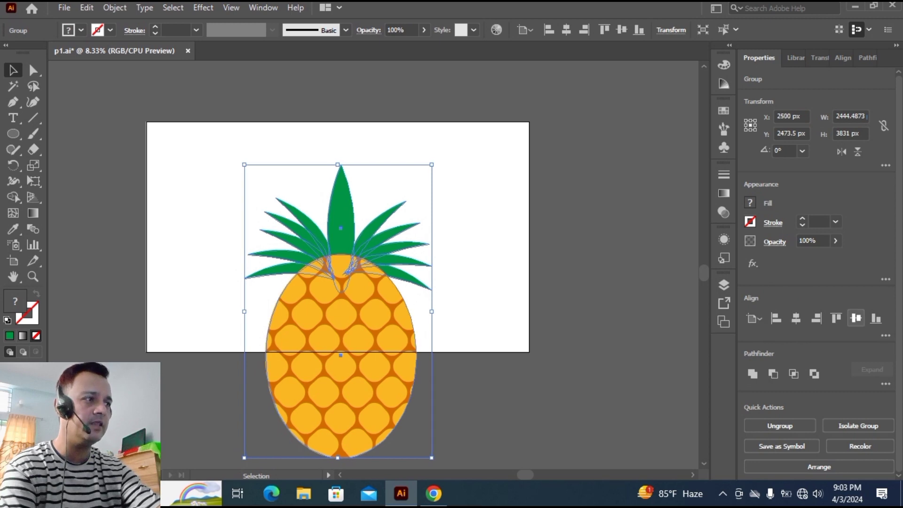
pyautogui.click(856, 318)
pyautogui.hotkey('ctrl', 'shift', 'a')
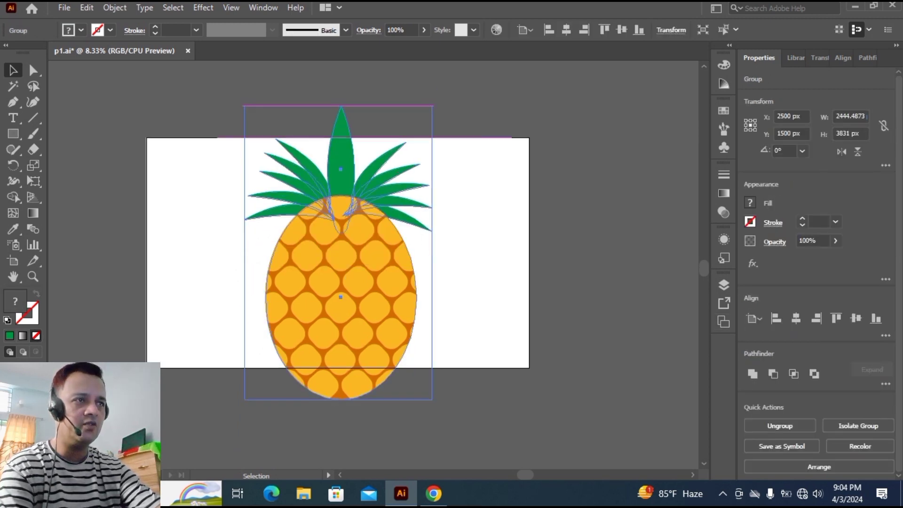
# Rotate the pineapple group about 64° counterclockwise so it lies diagonally within the artboard with the crown toward the upper left
pyautogui.moveTo(437, 405); pyautogui.dragTo(534, 312)
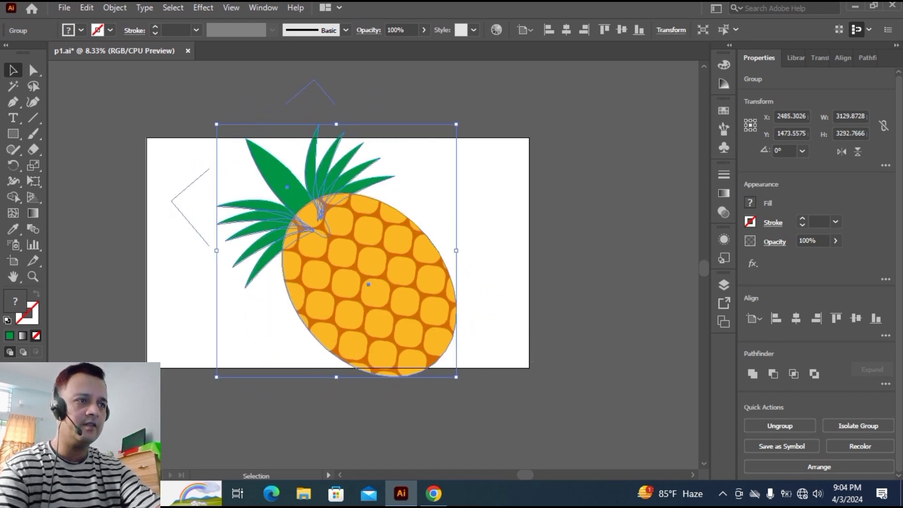
pyautogui.moveTo(459, 380); pyautogui.dragTo(484, 354)
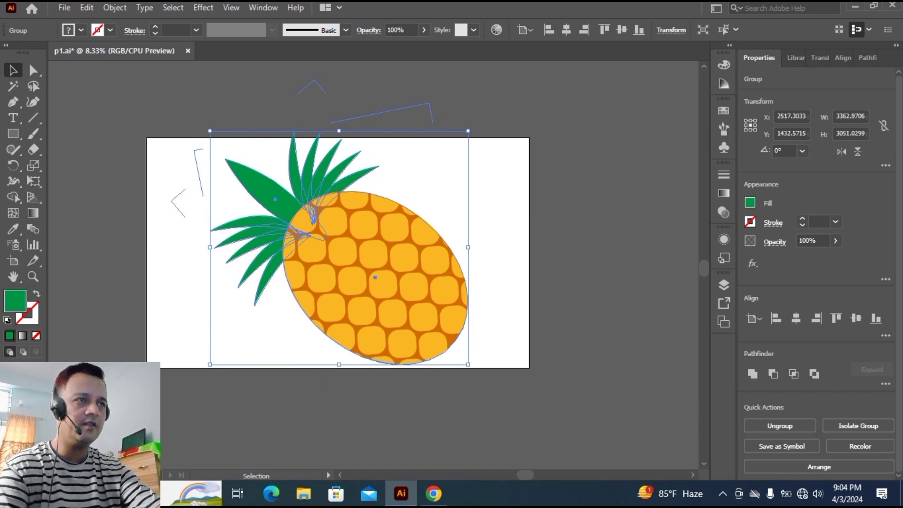
pyautogui.click(492, 348)
pyautogui.click(434, 346)
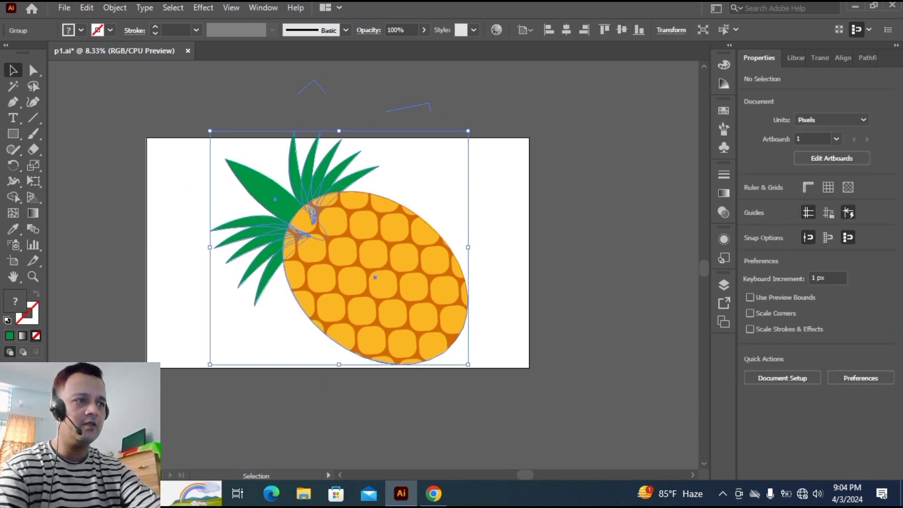
pyautogui.moveTo(472, 367); pyautogui.dragTo(538, 347)
pyautogui.click(538, 347)
pyautogui.click(451, 325)
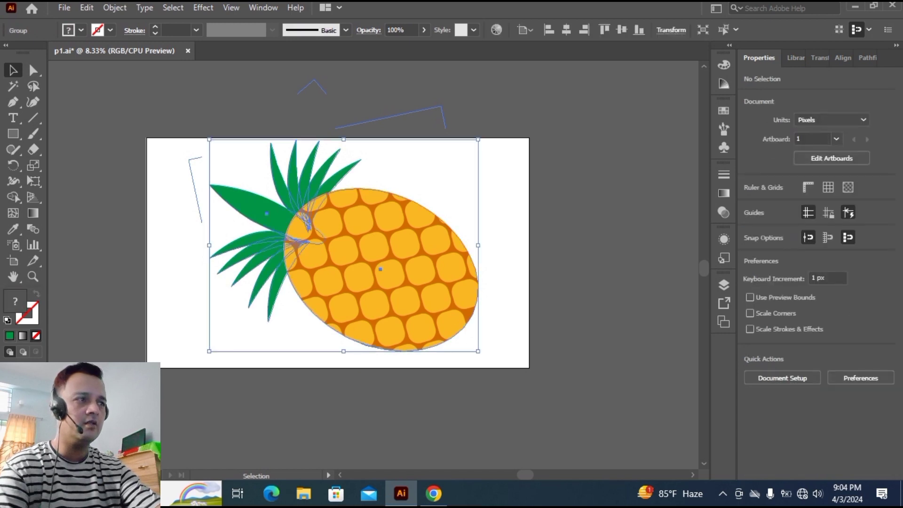
# Center the tilted pineapple horizontally and vertically on the artboard again, and deselect it
pyautogui.click(796, 319)
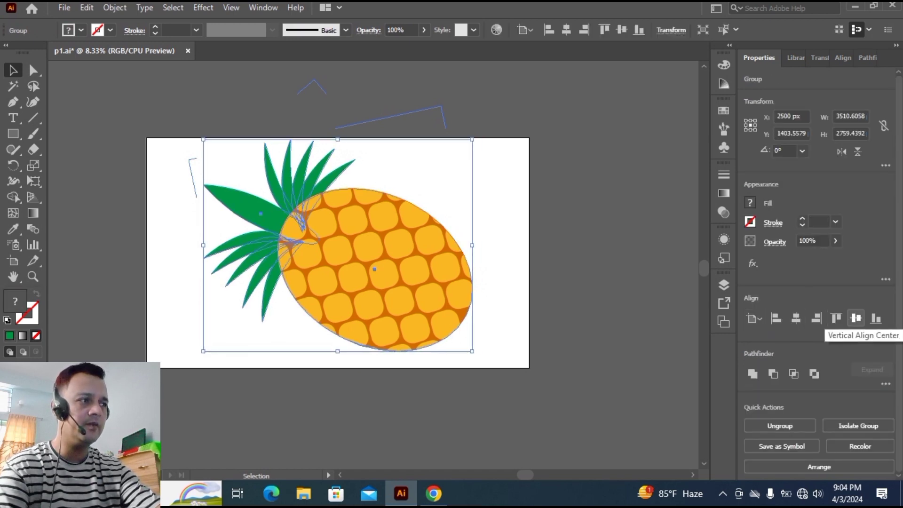
pyautogui.click(855, 318)
pyautogui.hotkey('ctrl', 'shift', 'a')
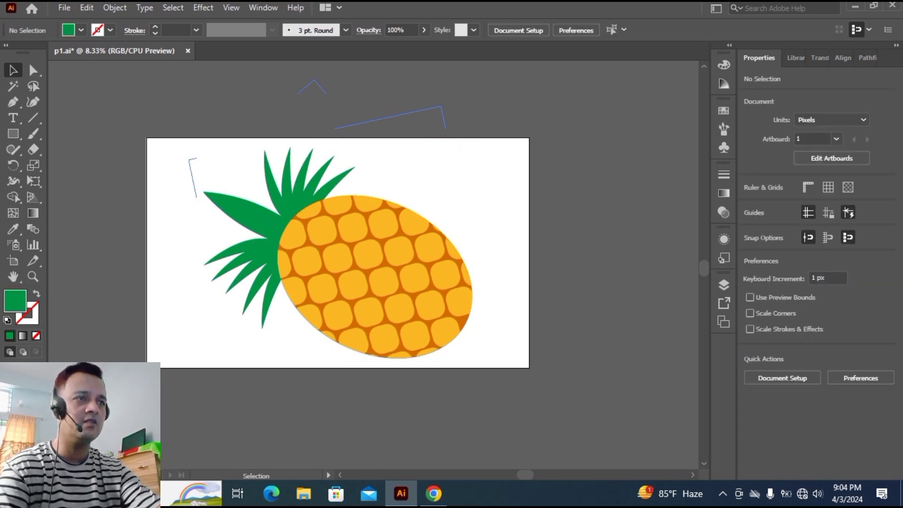